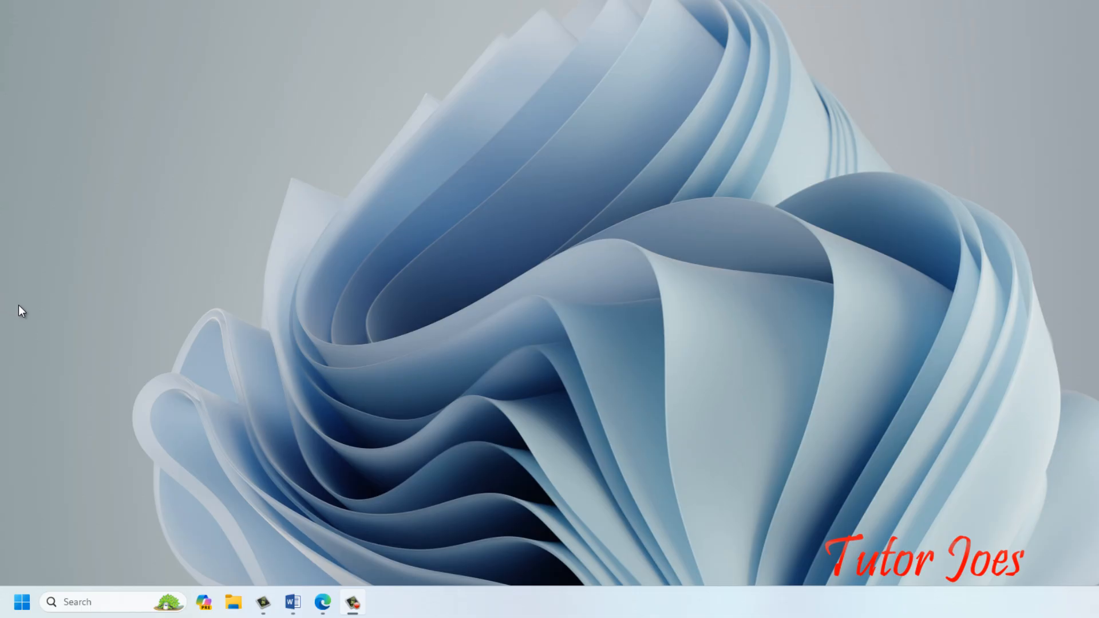
Step: Launch Excel by running the command excel
key(super+r)
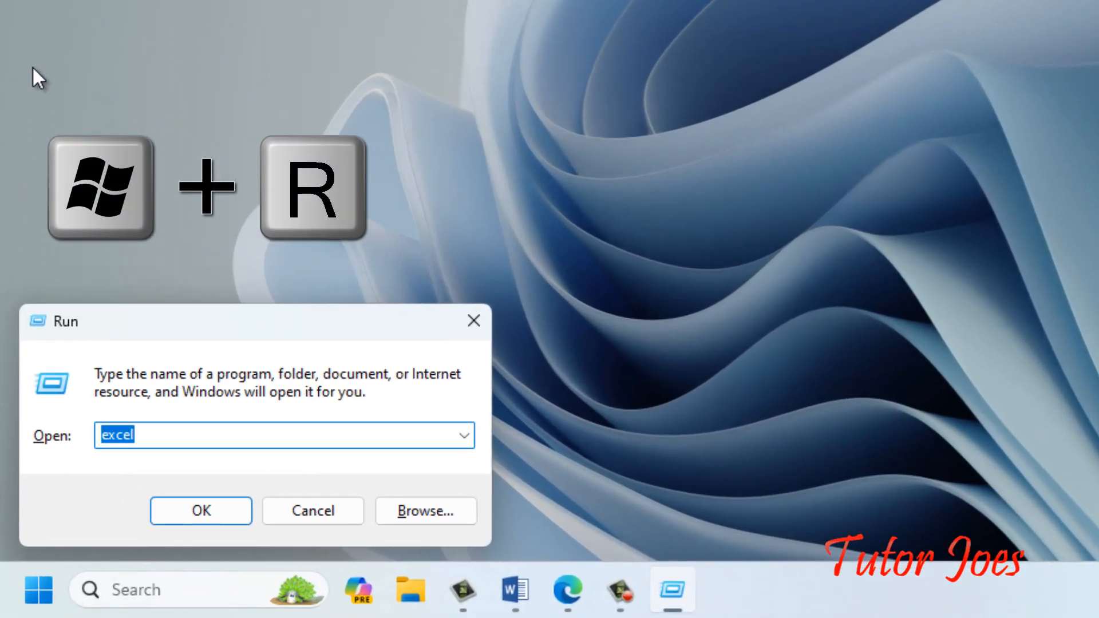
text(e)
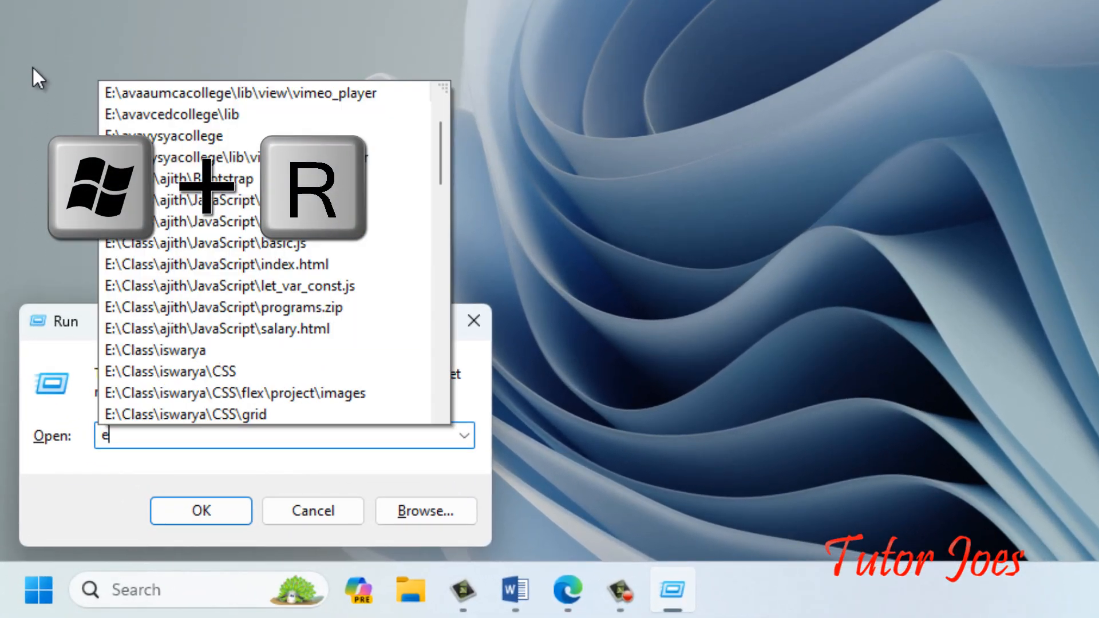
text(xcel)
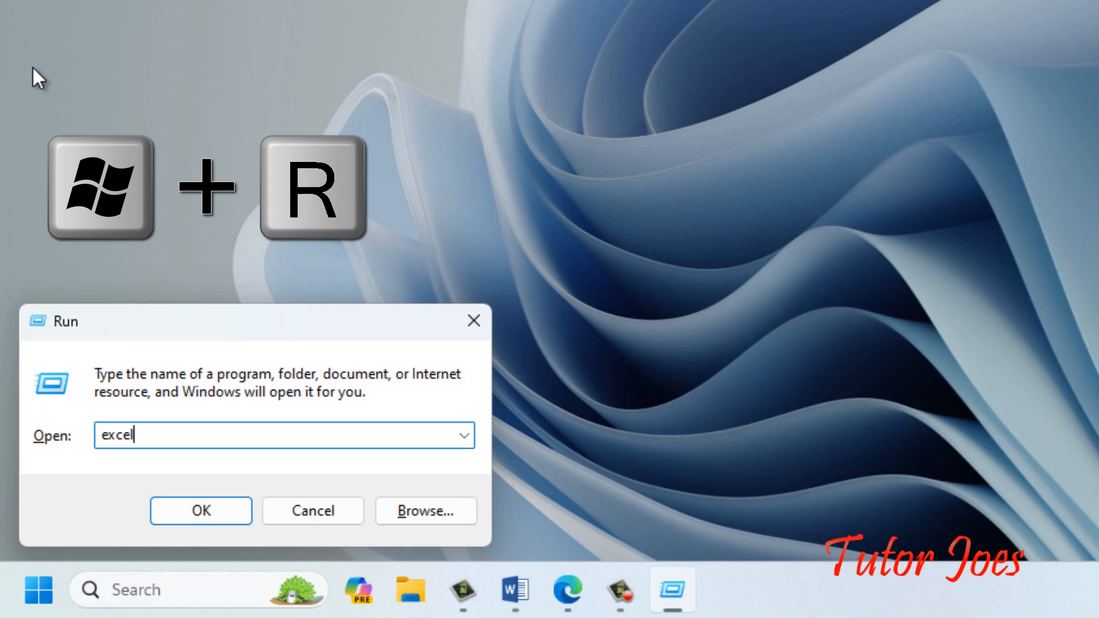
key(Return)
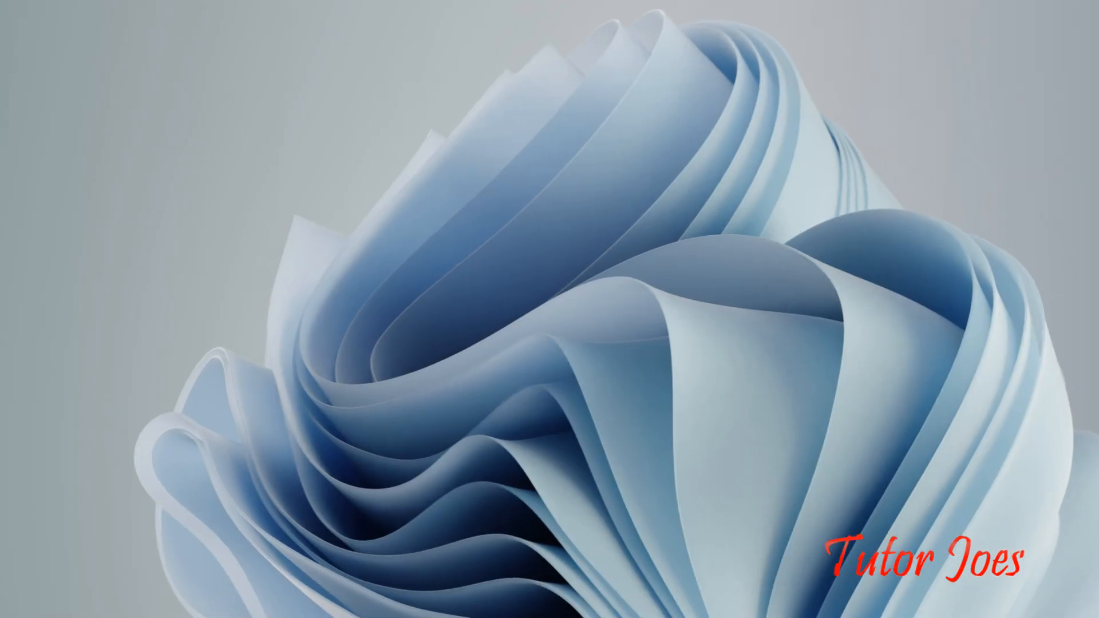
Step: Find Excel with the system search and open it
key(super)
click(160, 115)
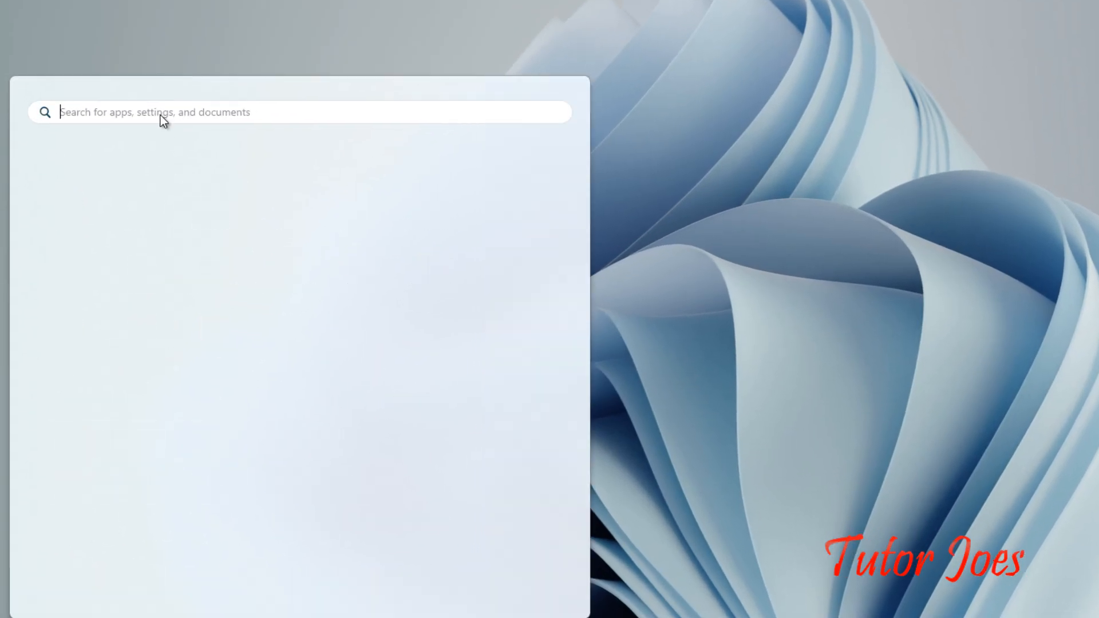
text(excel)
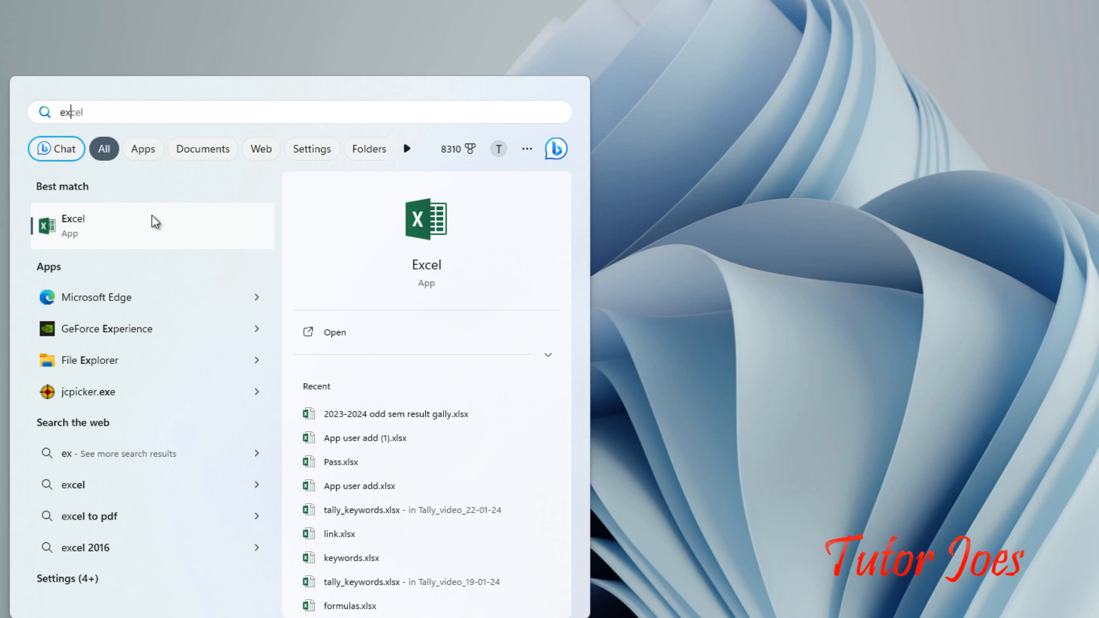
click(95, 225)
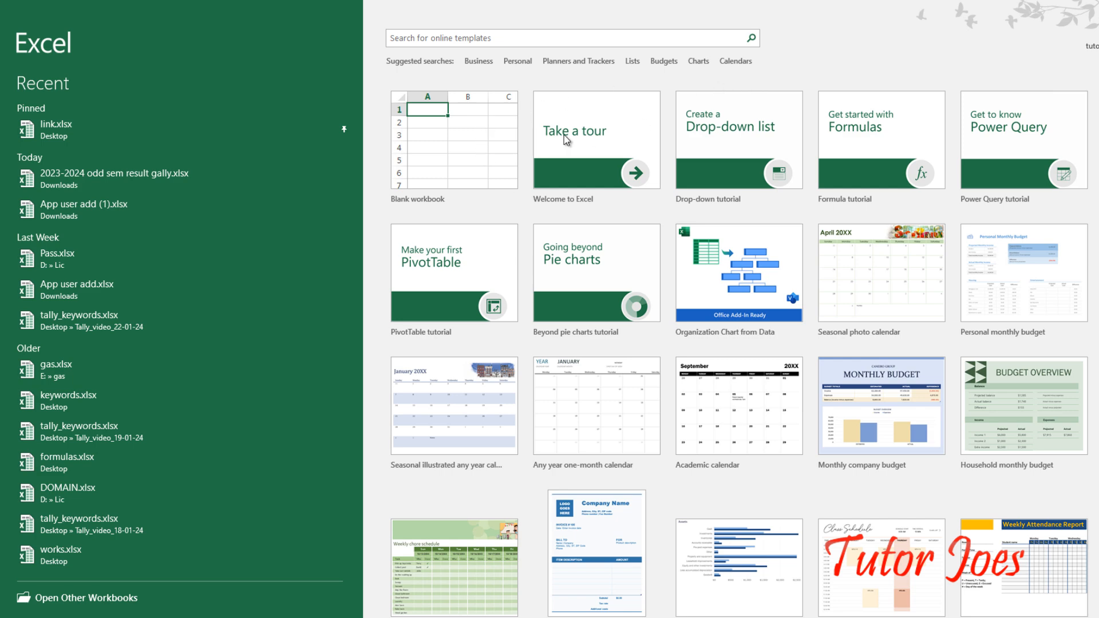
Step: Browse the available templates and show those in the Business category
scroll(824, 552, down, 5)
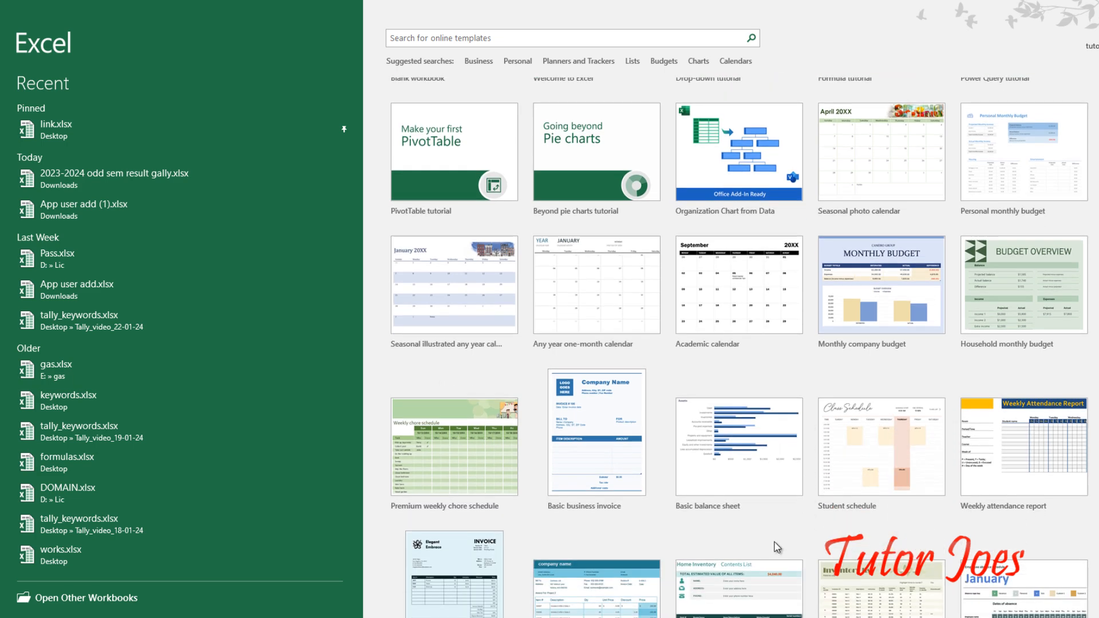
scroll(769, 555, up, 5)
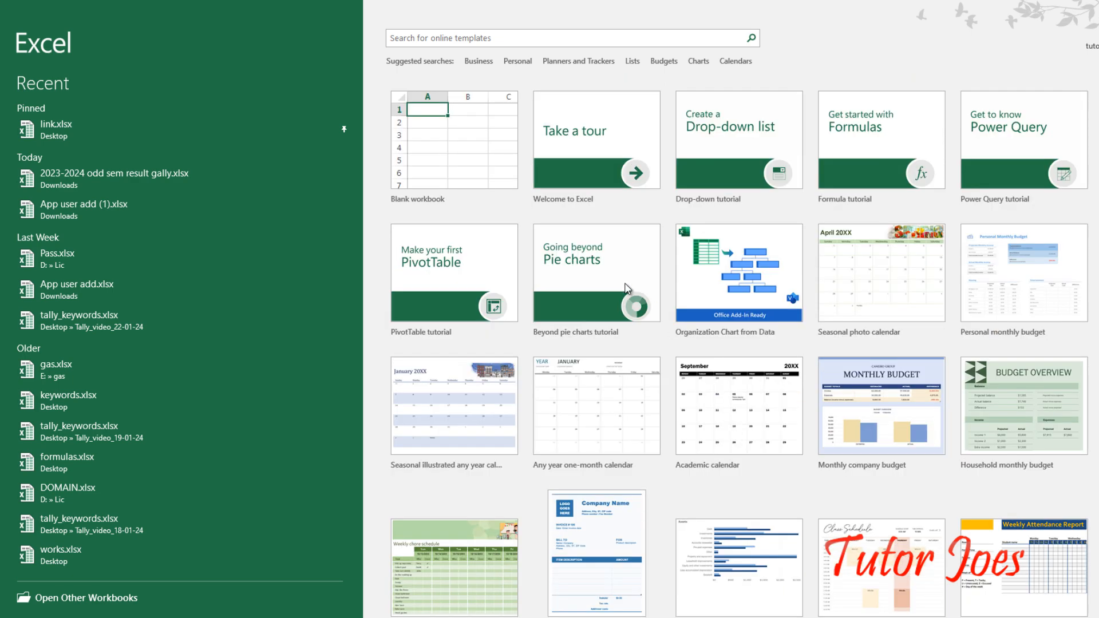
click(477, 61)
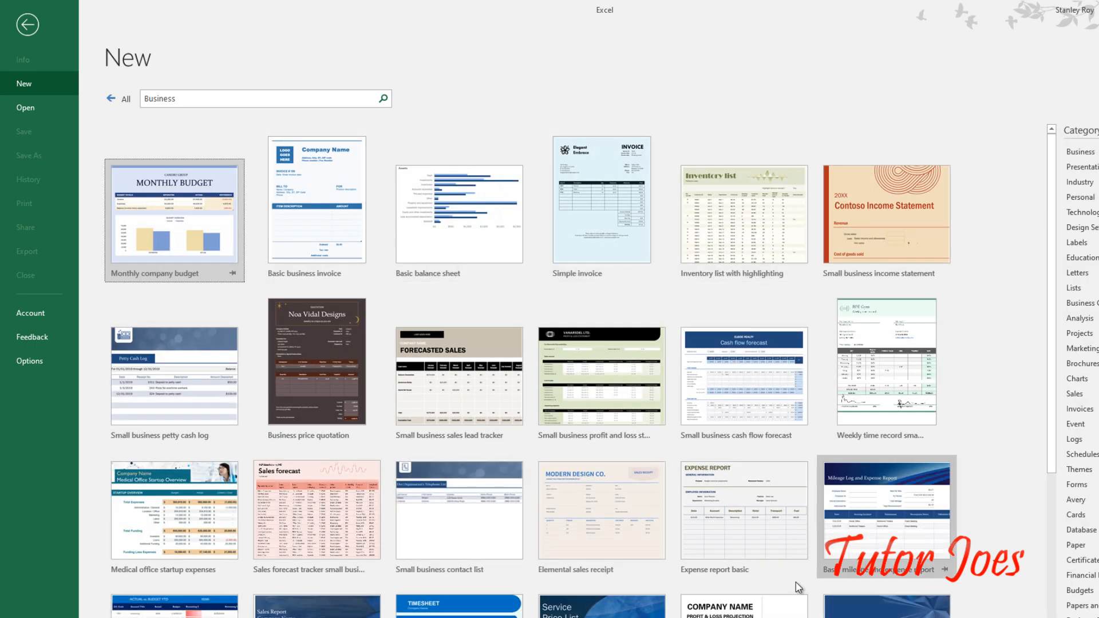
Step: Preview the Simple invoice, Basic business invoice and Monthly company budget templates, and look through the other business templates
click(597, 229)
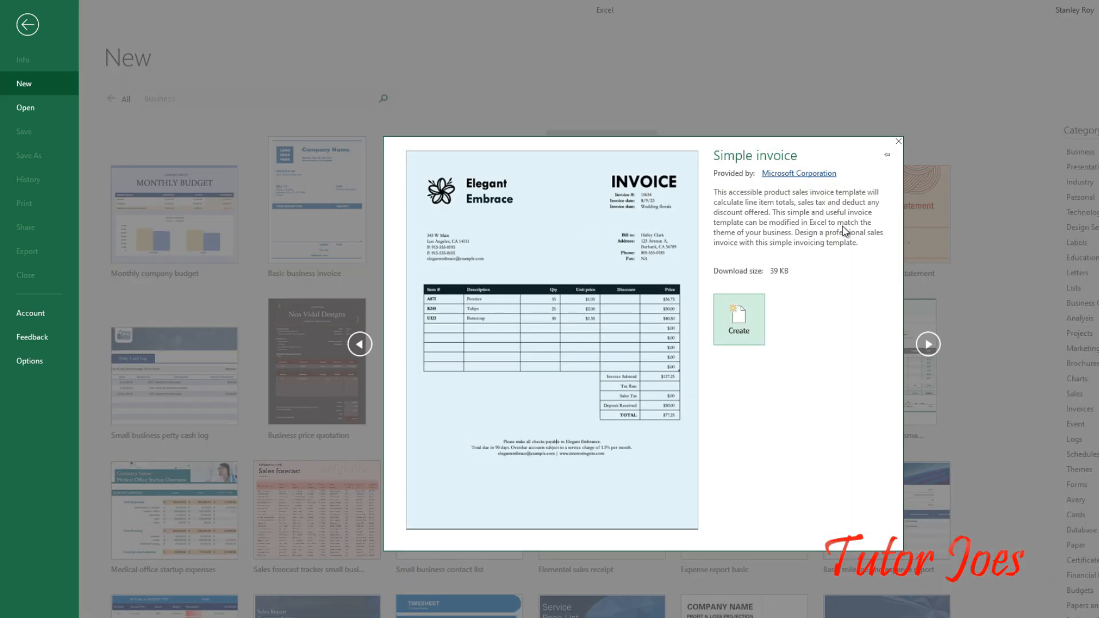
click(884, 102)
click(290, 190)
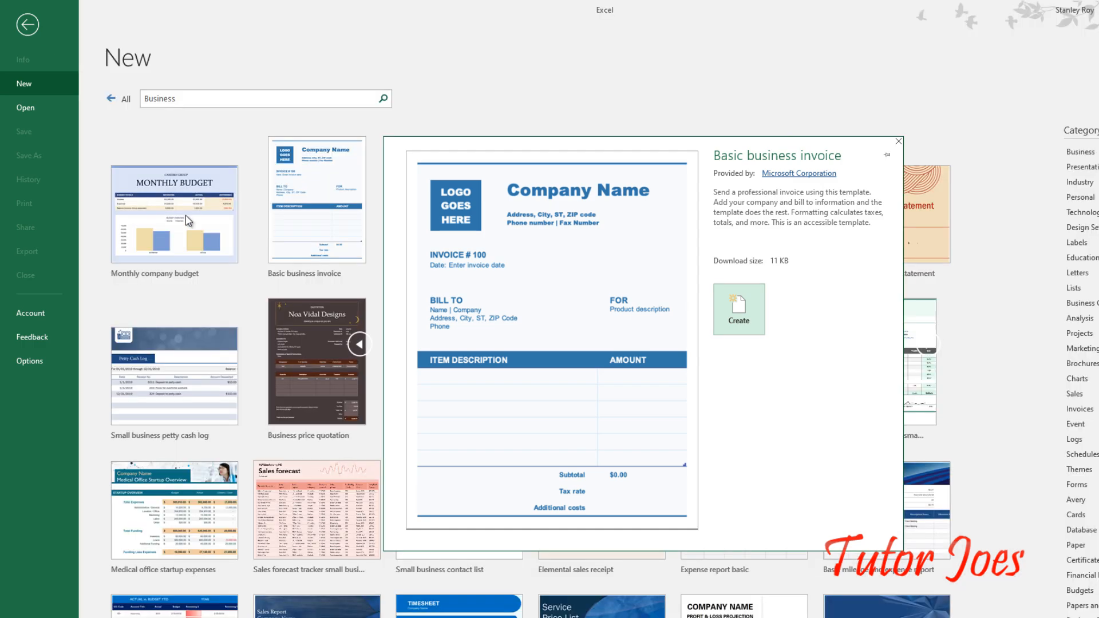
click(185, 215)
click(185, 215)
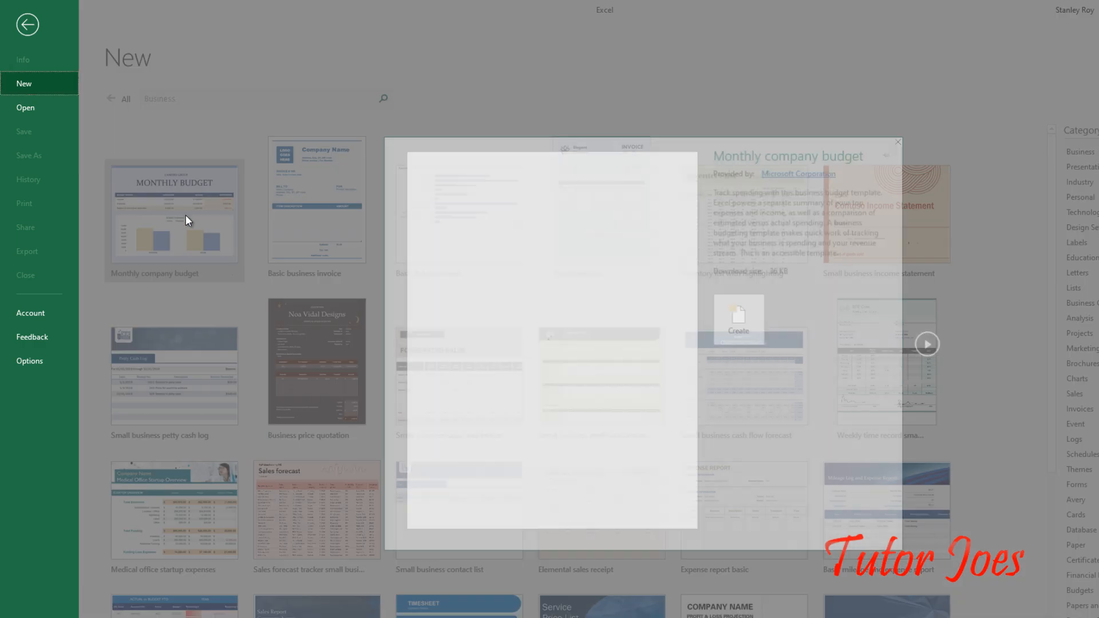
click(238, 334)
scroll(440, 368, down, 5)
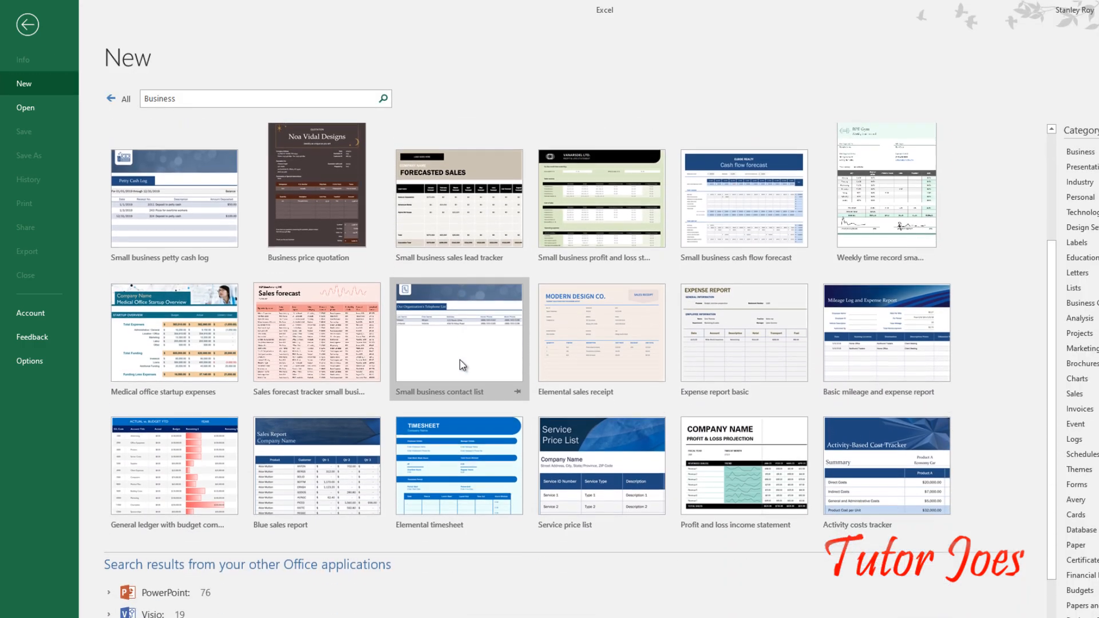
scroll(462, 359, up, 2)
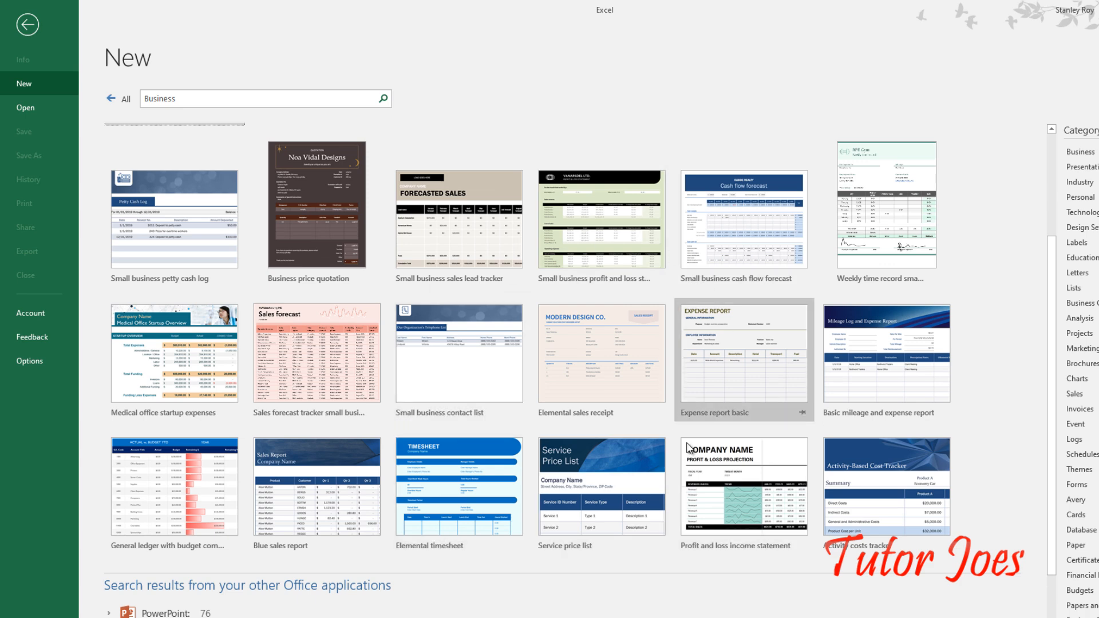
scroll(470, 434, up, 3)
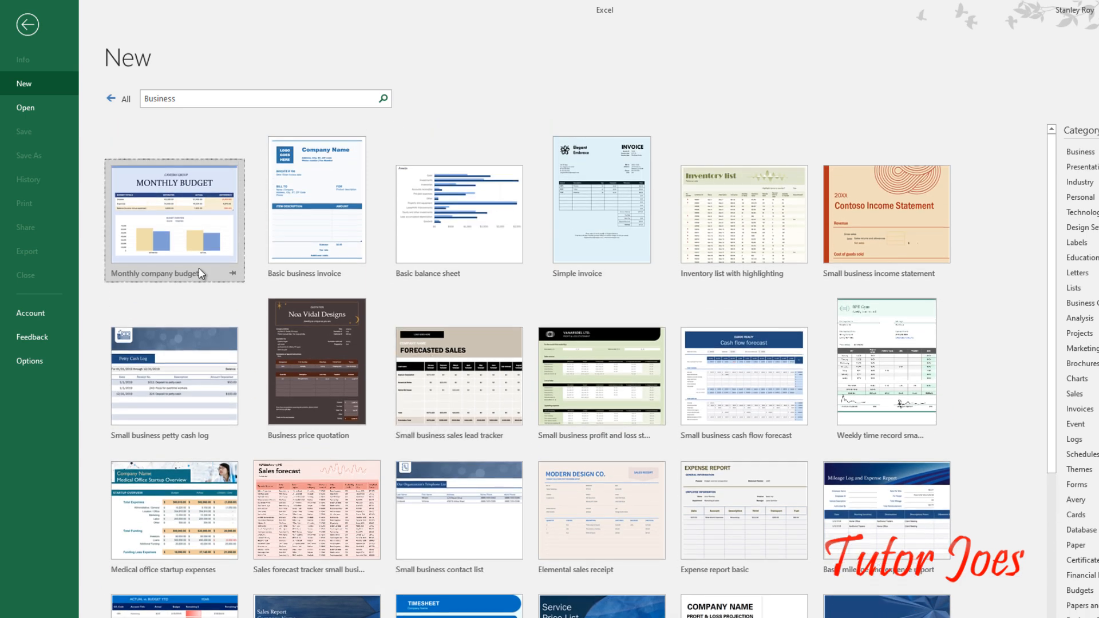
Step: Show the Calendars templates and preview the Summer activity calendar
click(110, 98)
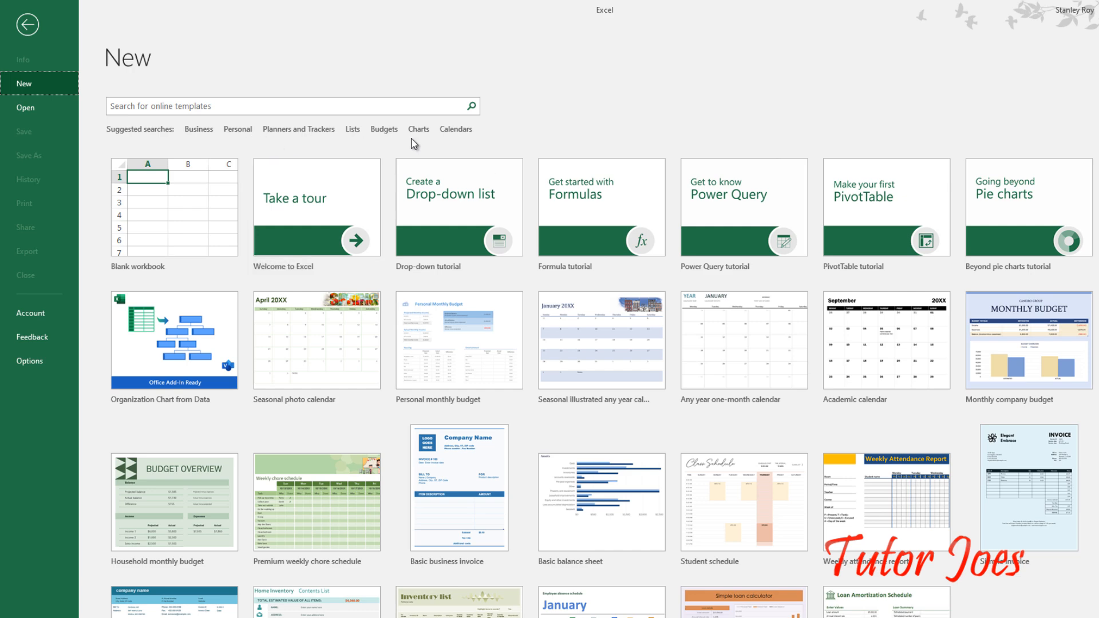
click(451, 130)
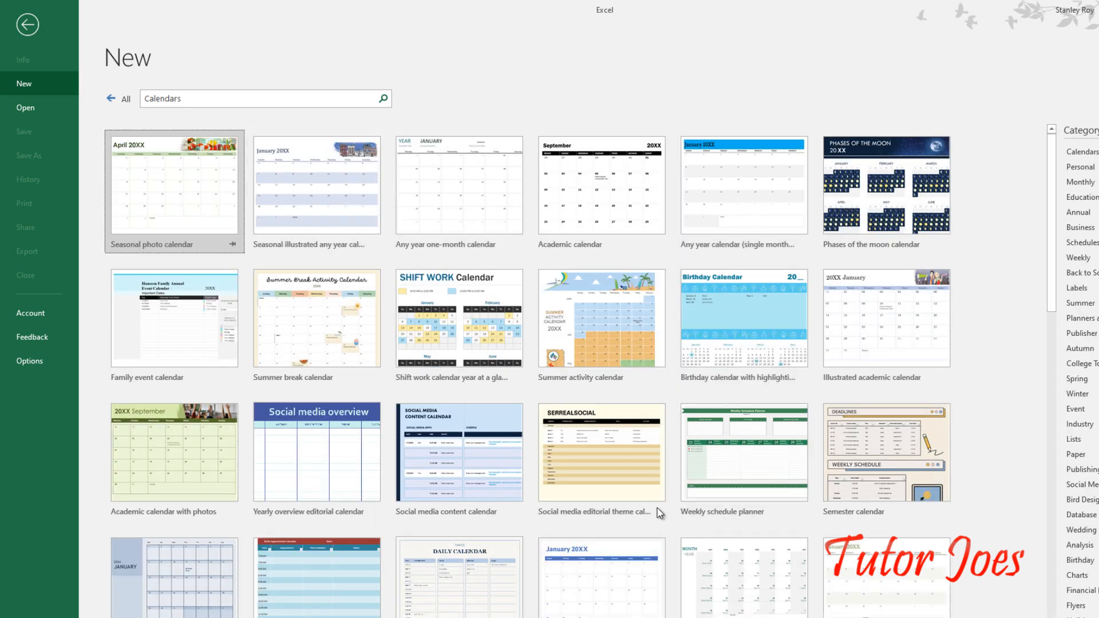
click(628, 333)
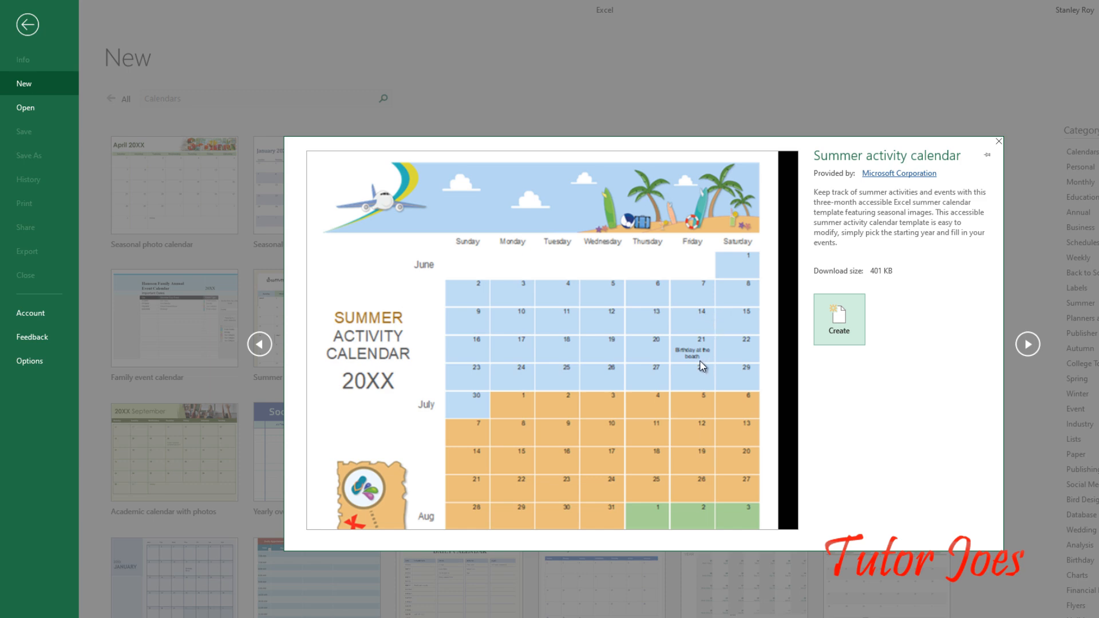
click(952, 110)
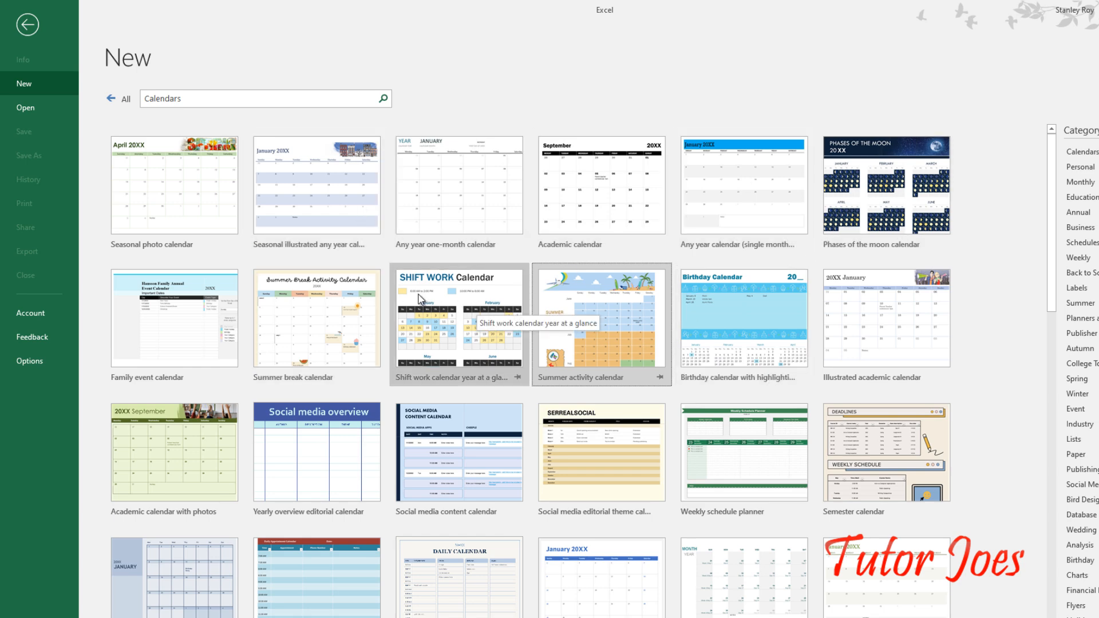
Step: Create a workbook from the Shift work calendar year at a glance template
click(443, 324)
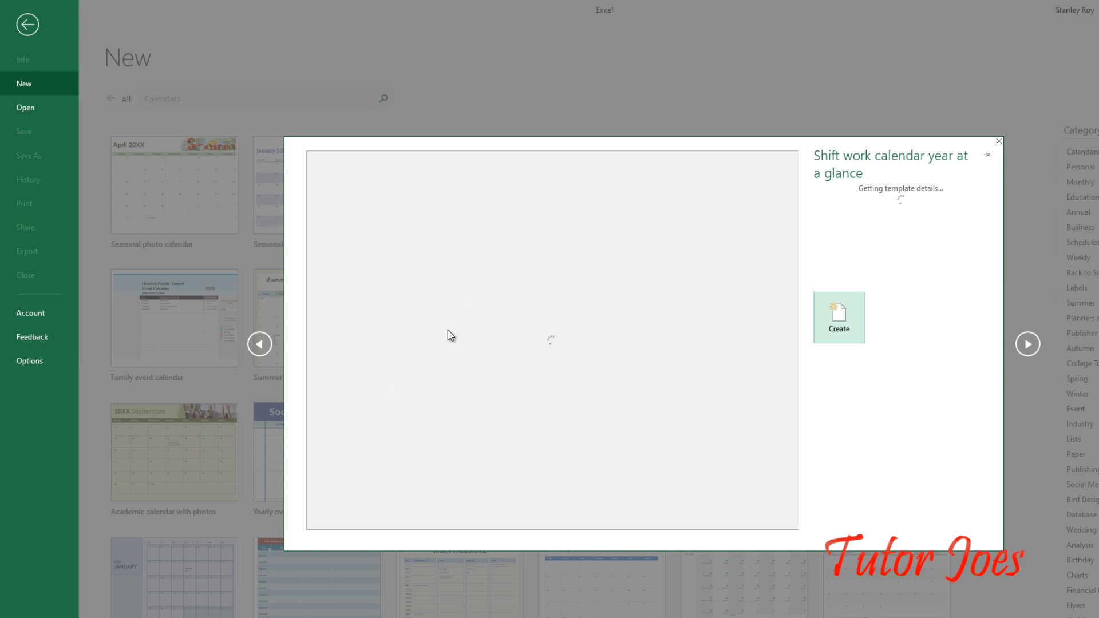
click(839, 318)
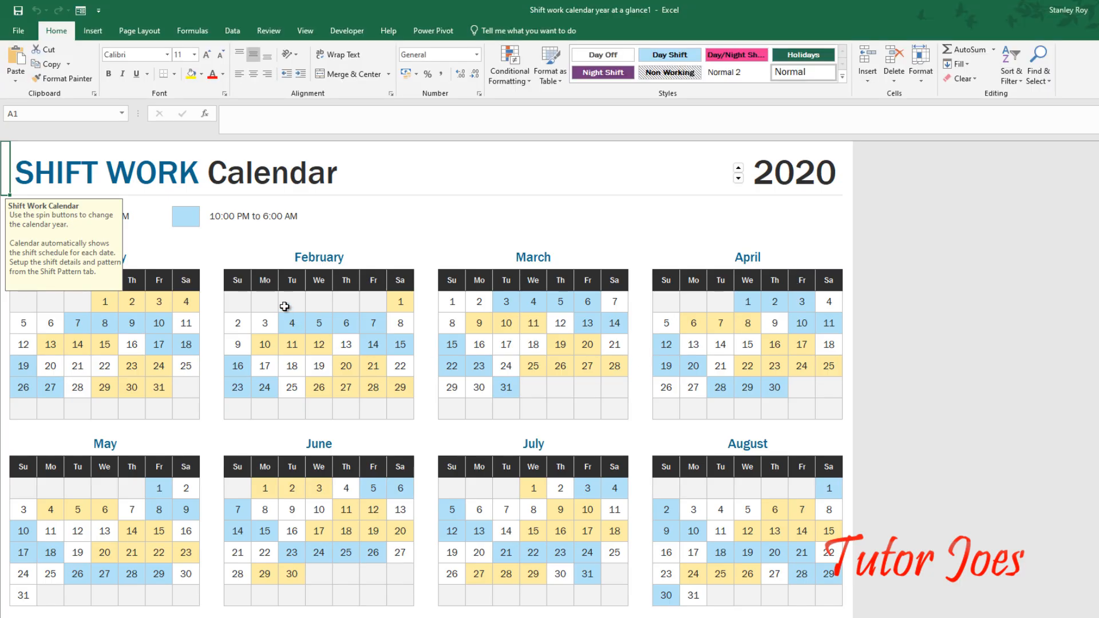
Step: Look over the monthly calendars and the colour legend for the two shifts on the Shift Work Calendar sheet
scroll(422, 251, down, 2)
scroll(422, 250, down, 4)
scroll(626, 415, up, 5)
click(560, 300)
click(522, 215)
click(291, 213)
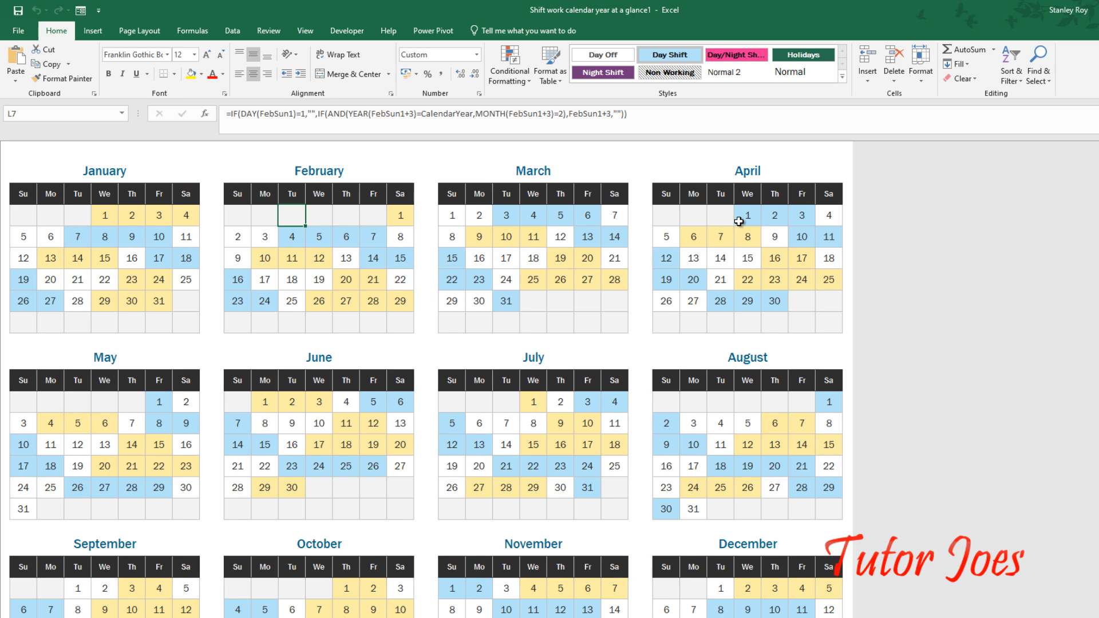
scroll(657, 442, up, 1)
scroll(657, 441, up, 1)
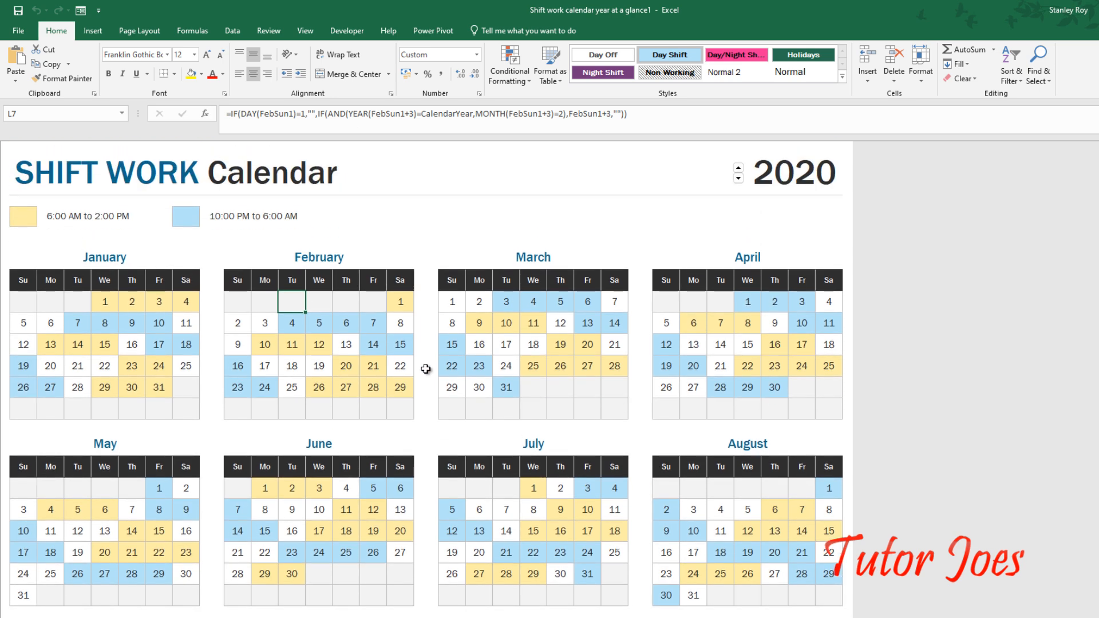
click(41, 217)
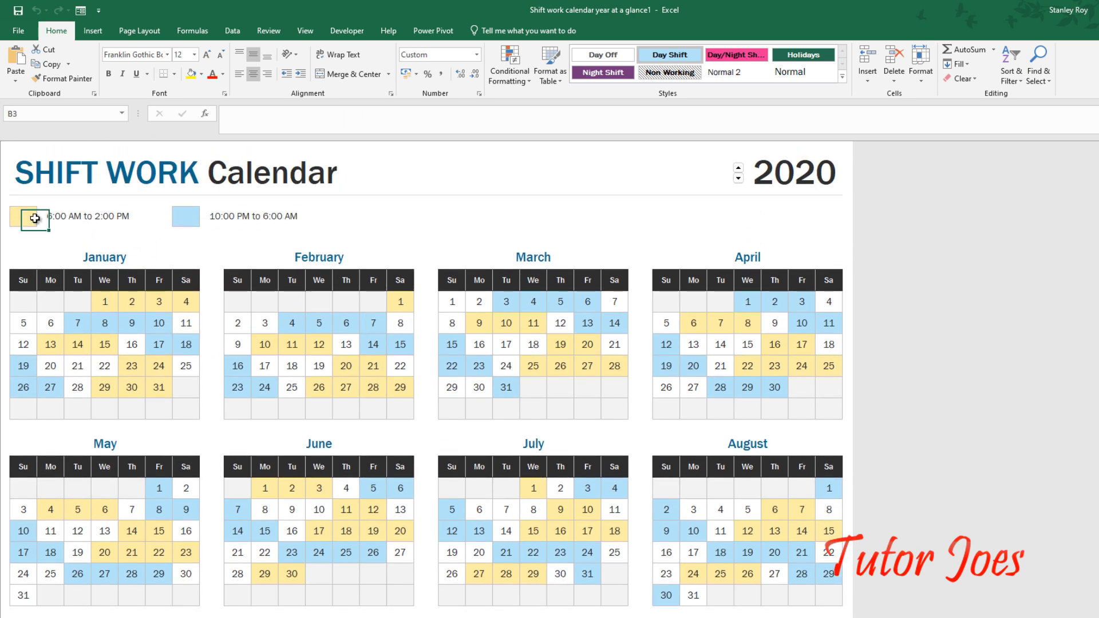
click(197, 216)
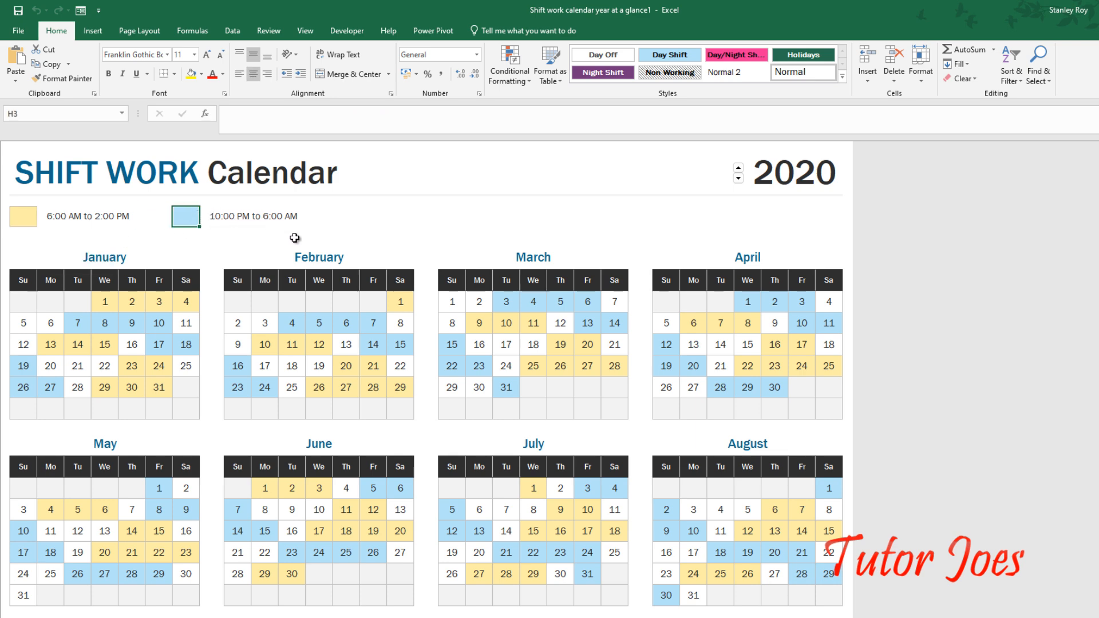
Step: Set the calendar year of the Shift Work Calendar to 2024
click(735, 191)
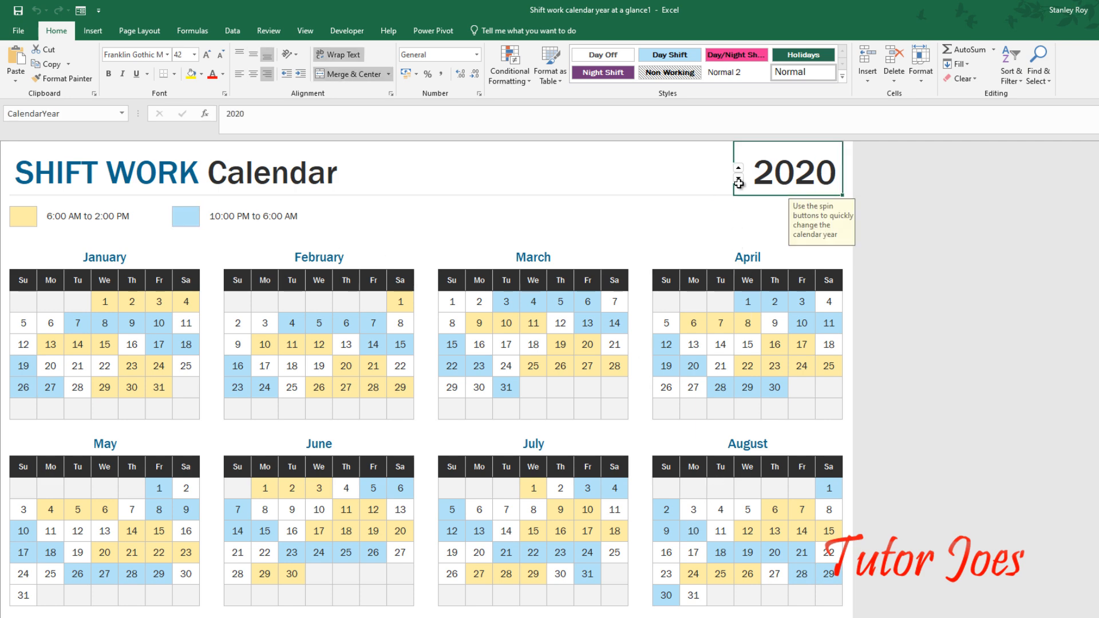
click(738, 169)
click(738, 170)
click(738, 170)
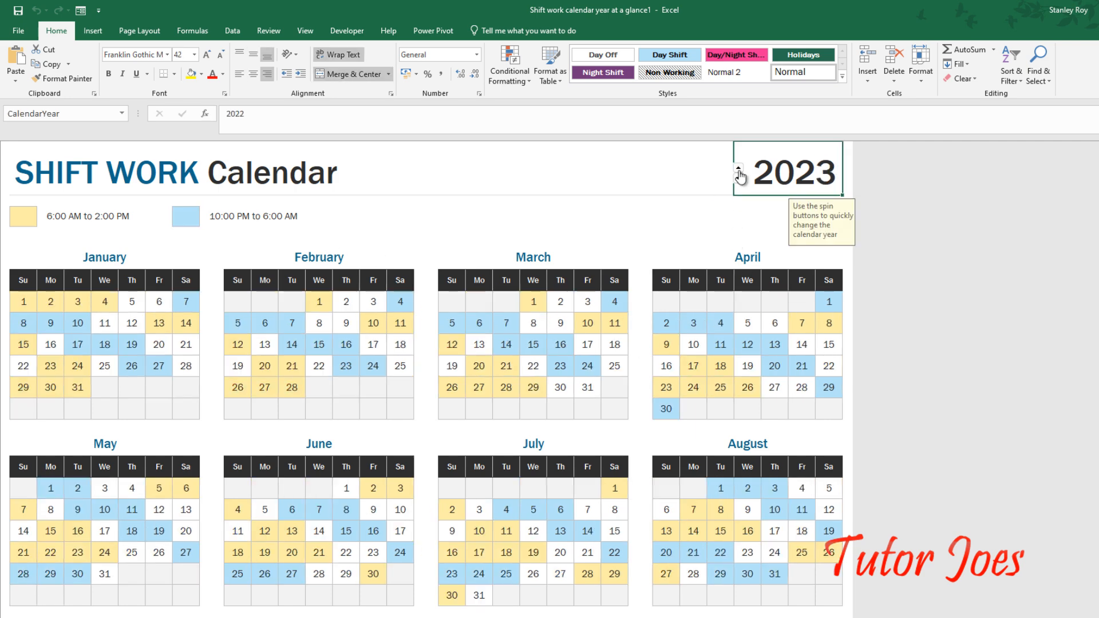
click(738, 170)
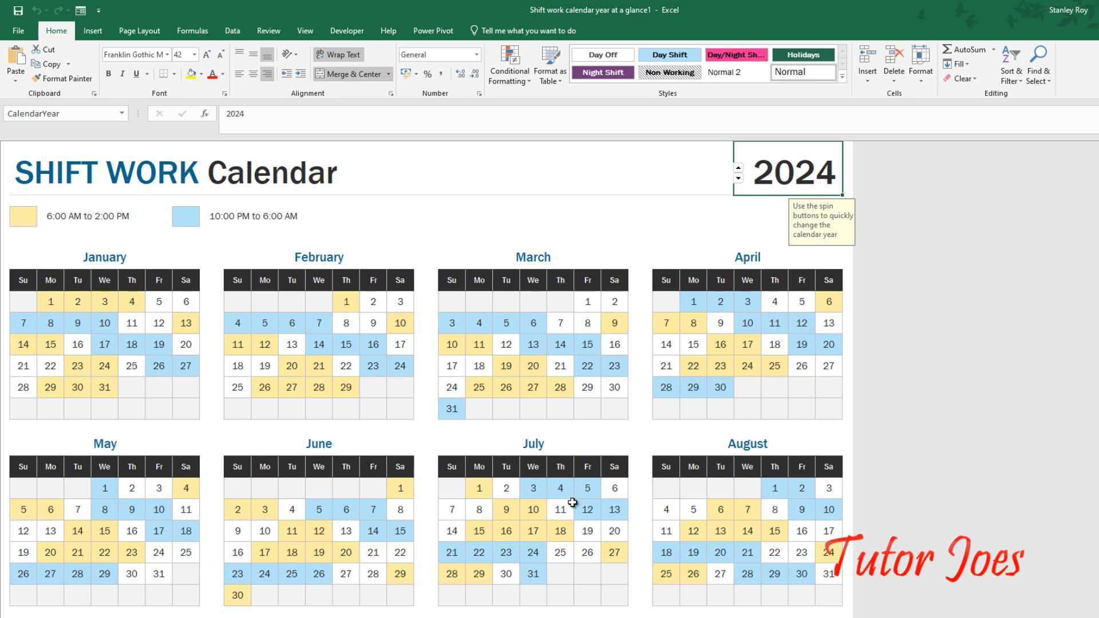
click(738, 168)
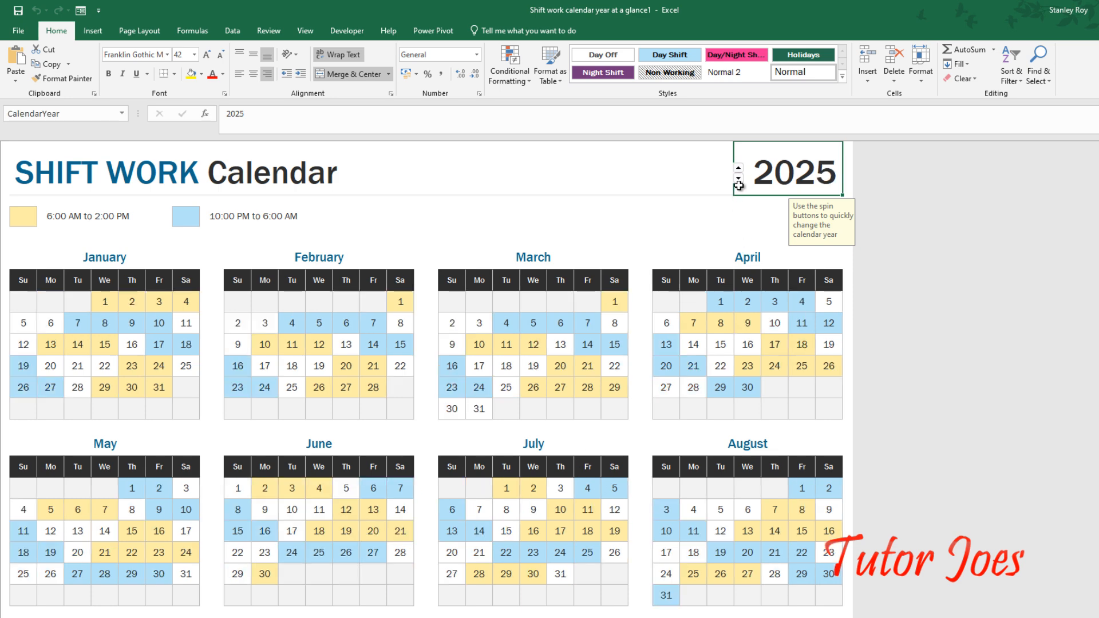
click(738, 180)
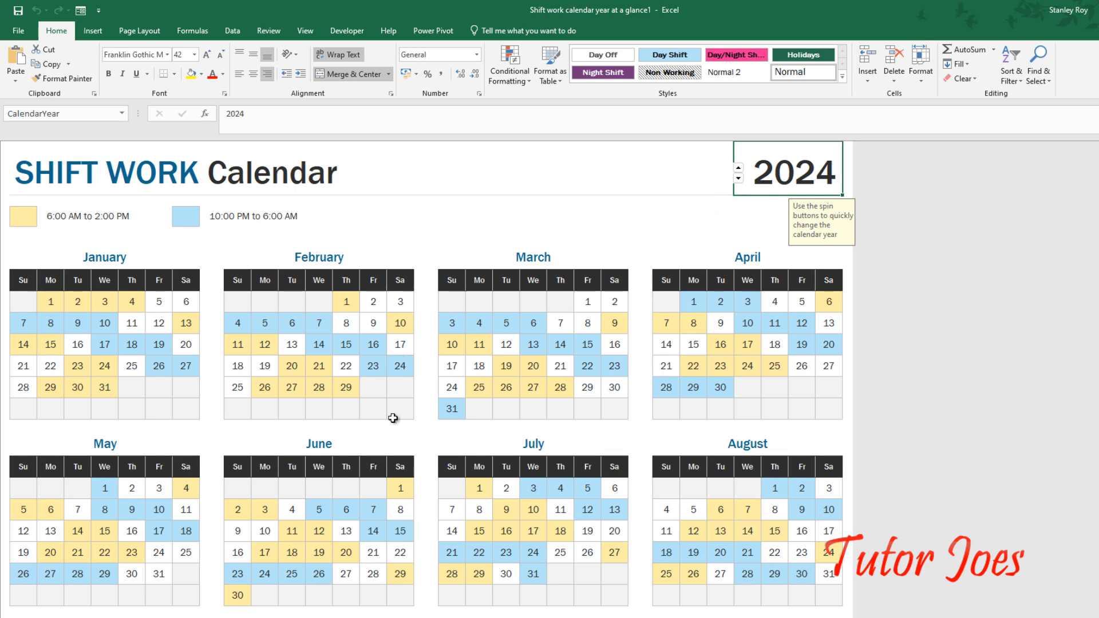
Step: Inspect the formulas behind the two shift time labels in the calendar's legend
click(89, 224)
click(25, 220)
click(47, 218)
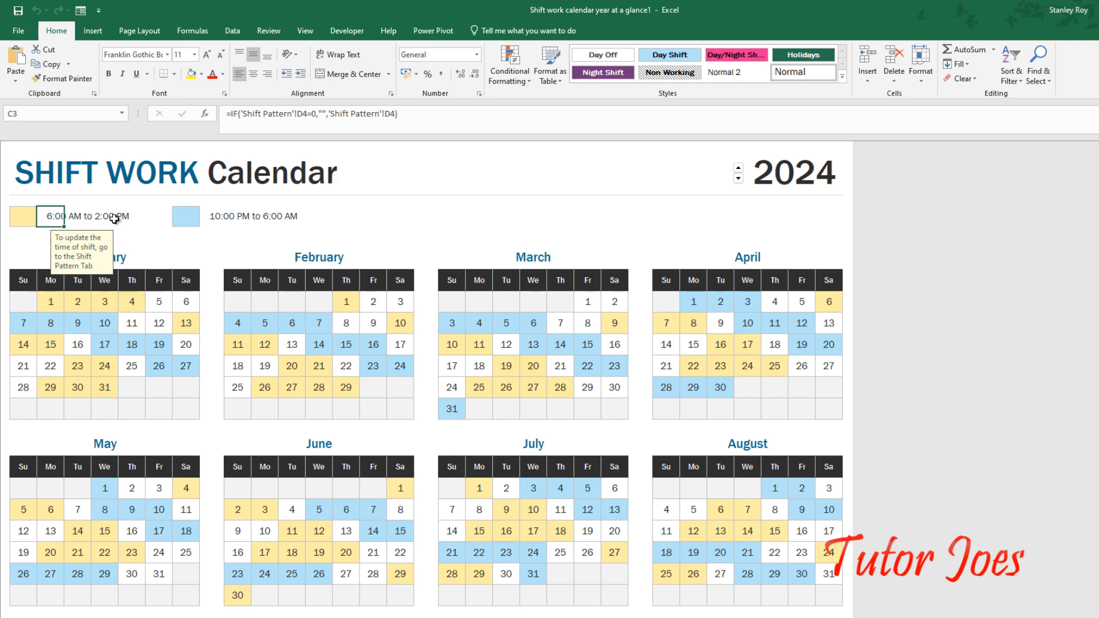
click(219, 217)
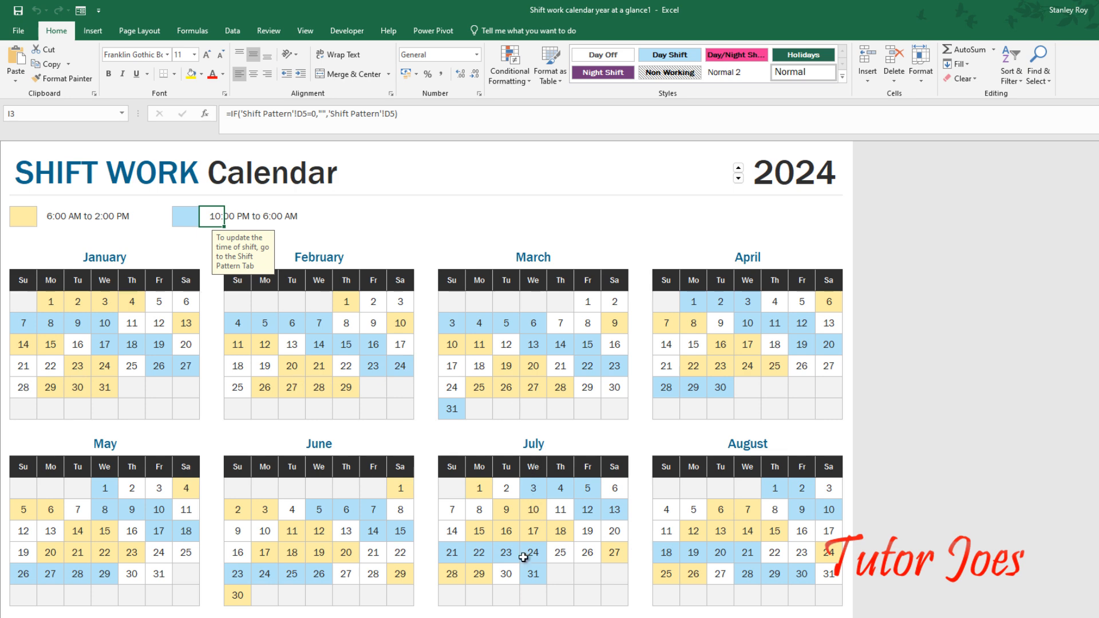
Step: Open the Shift Pattern sheet and examine the Time of Shift entries for the day and night shifts
scroll(501, 500, down, 2)
scroll(501, 499, up, 2)
key(ctrl+Page_Down)
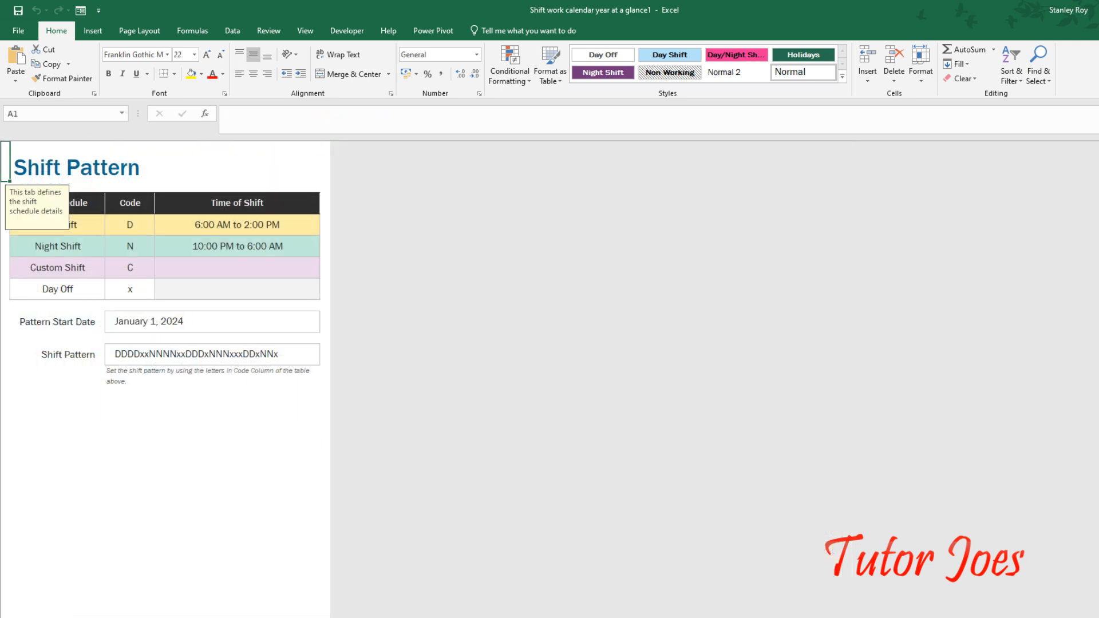
click(215, 249)
click(221, 224)
click(225, 246)
click(220, 223)
click(226, 249)
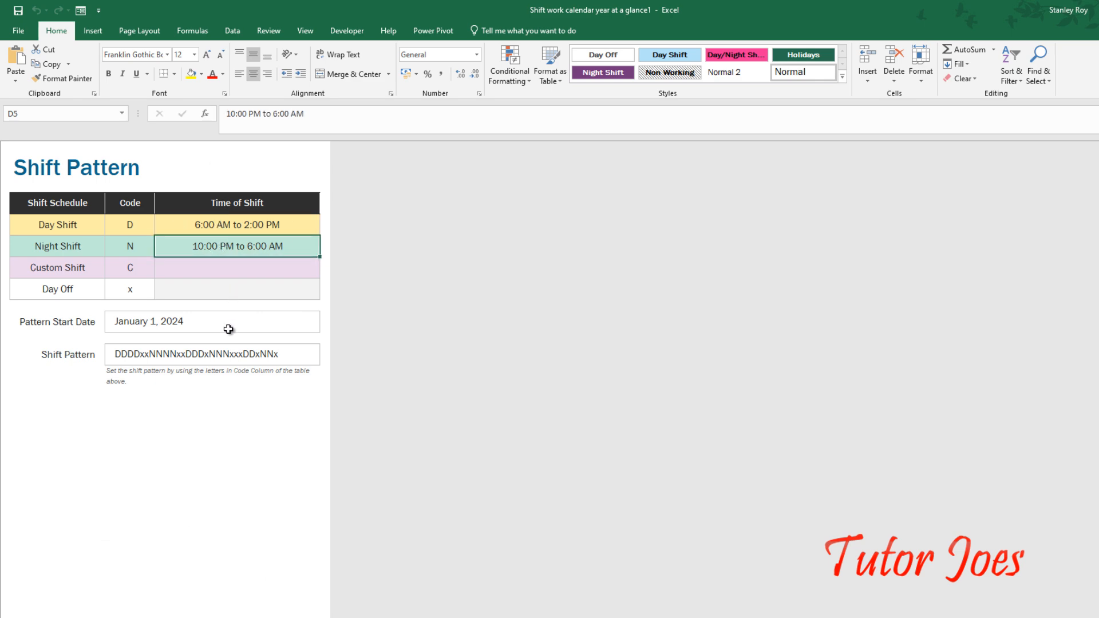
Step: Return to the Shift Work Calendar sheet and create a workbook from the Monthly company budget template in the Budgets category
click(110, 617)
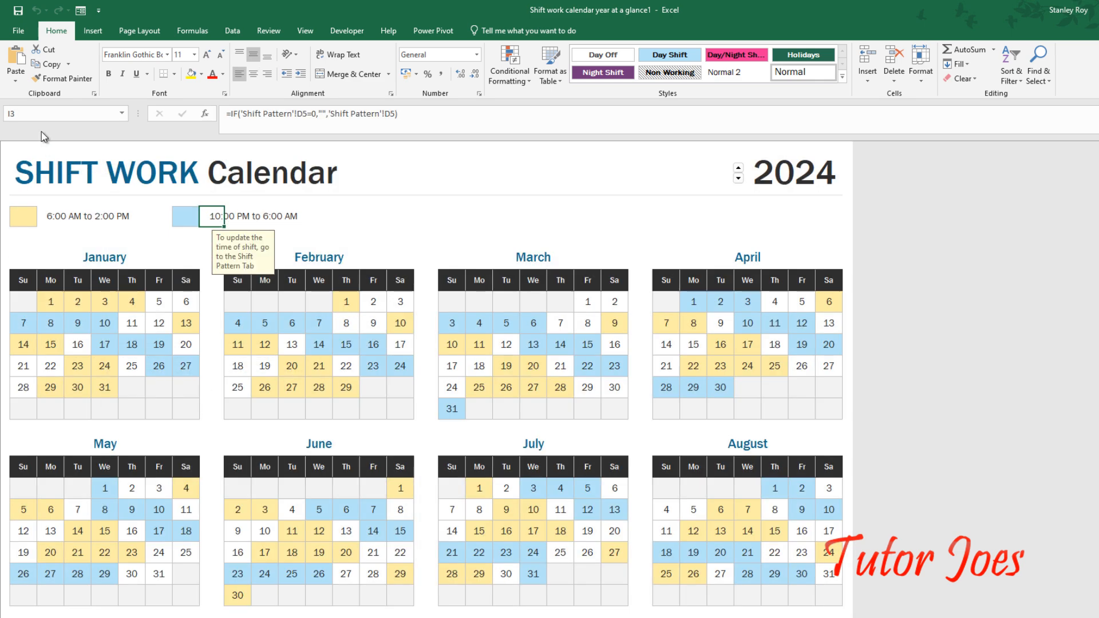
click(20, 35)
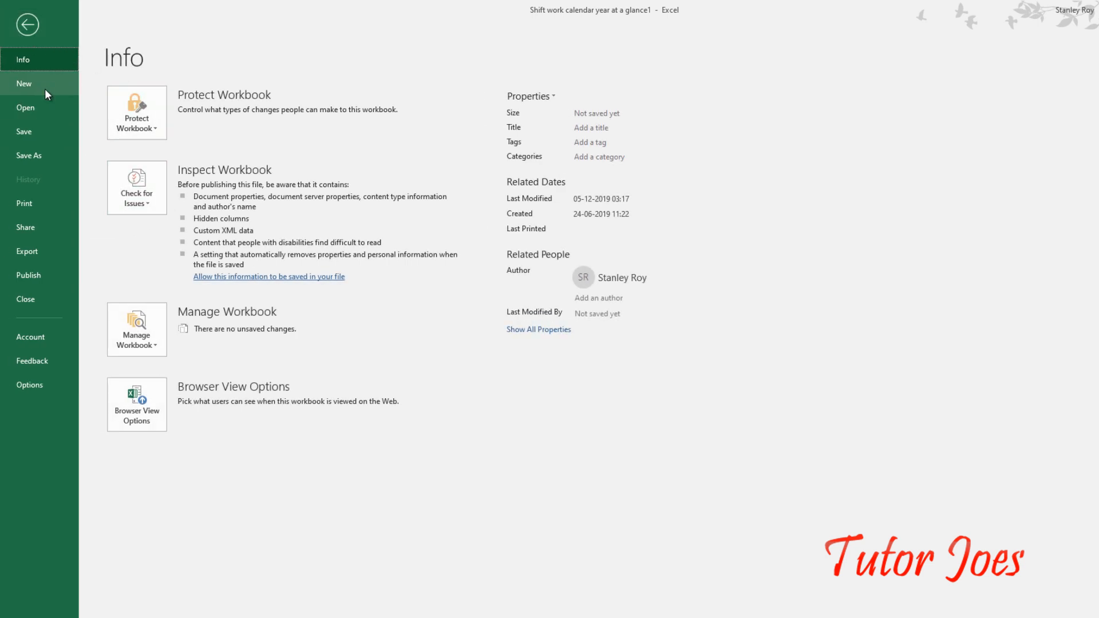
click(45, 86)
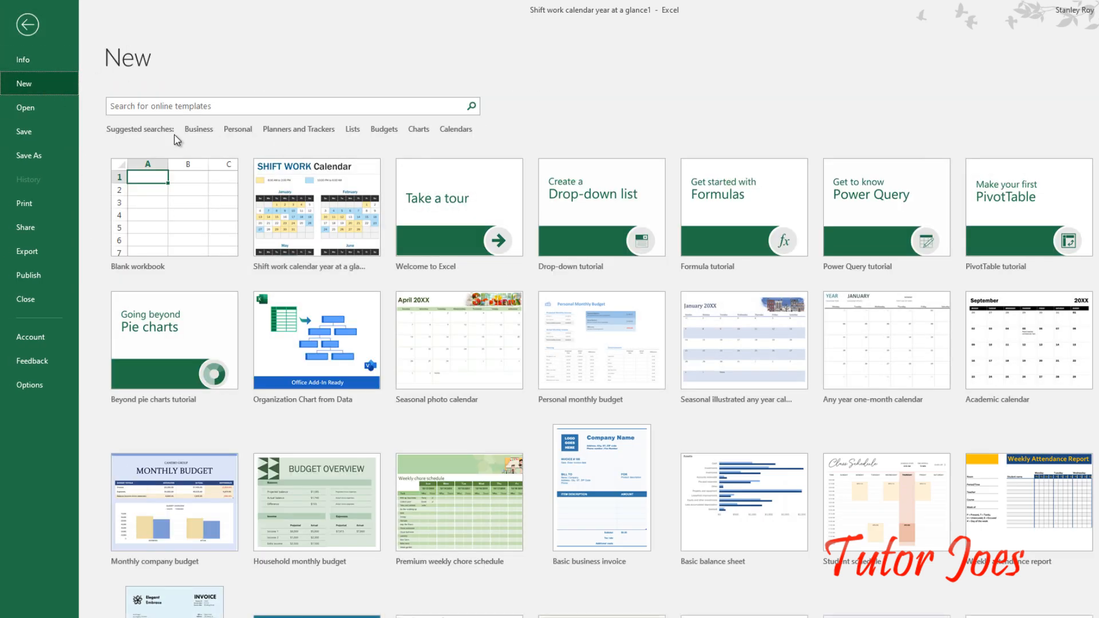
click(381, 130)
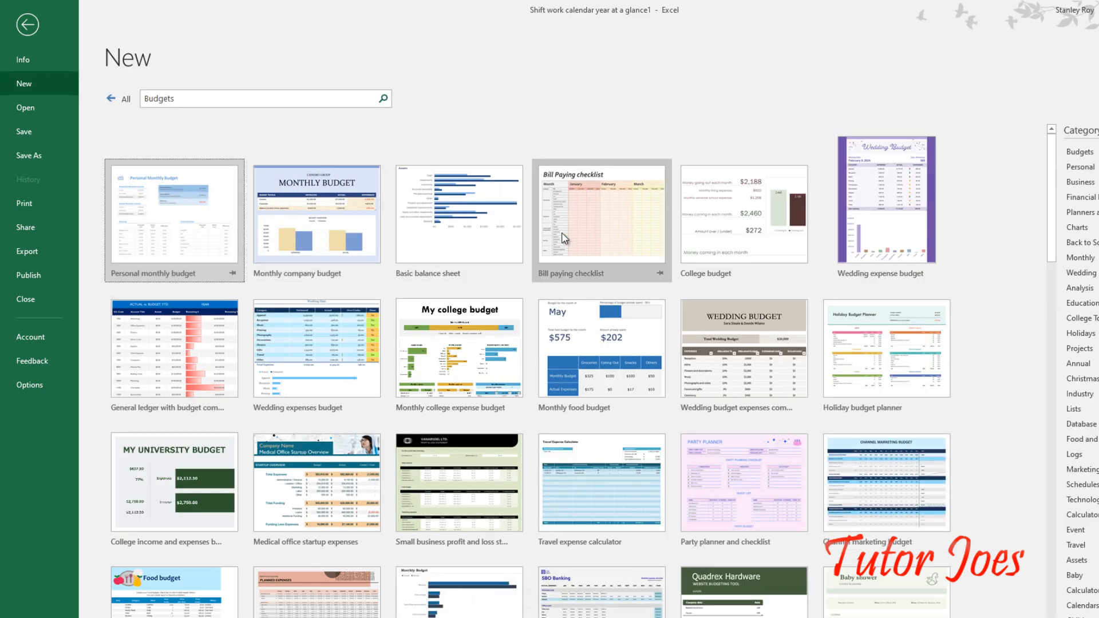
click(276, 203)
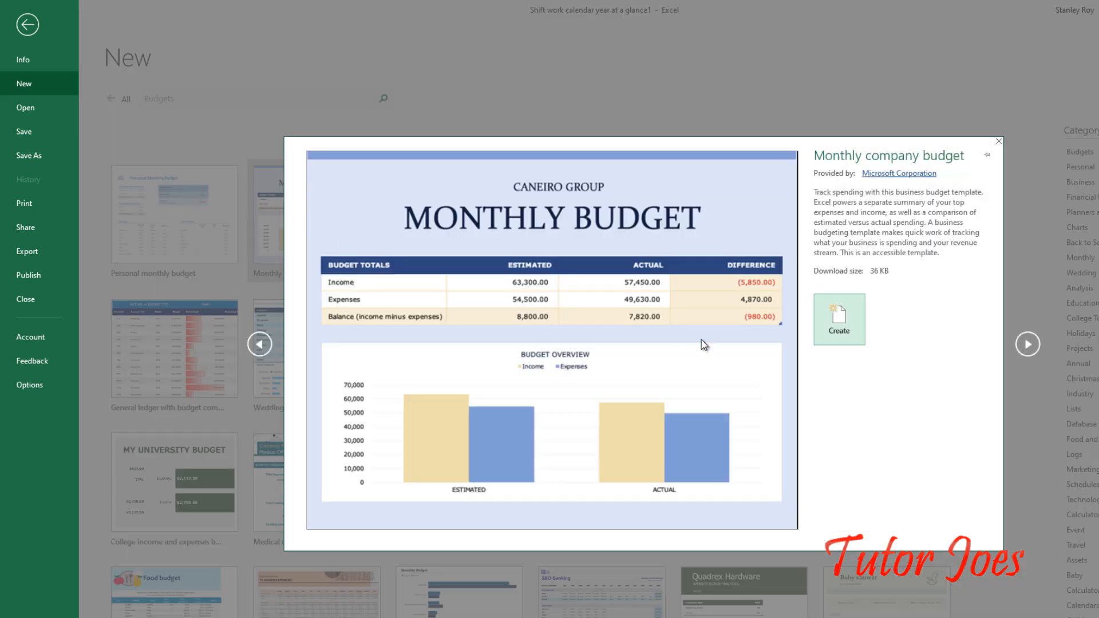
click(834, 325)
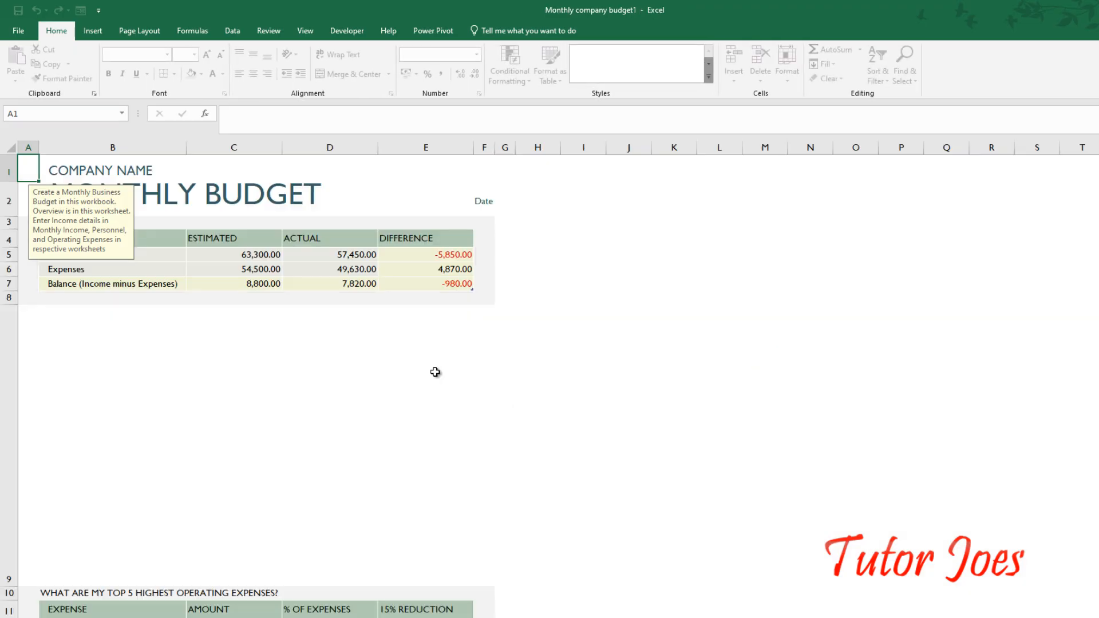
Step: Inspect the Income series of the Budget Overview chart and the formulas behind the estimated income and expenses
click(184, 454)
click(130, 463)
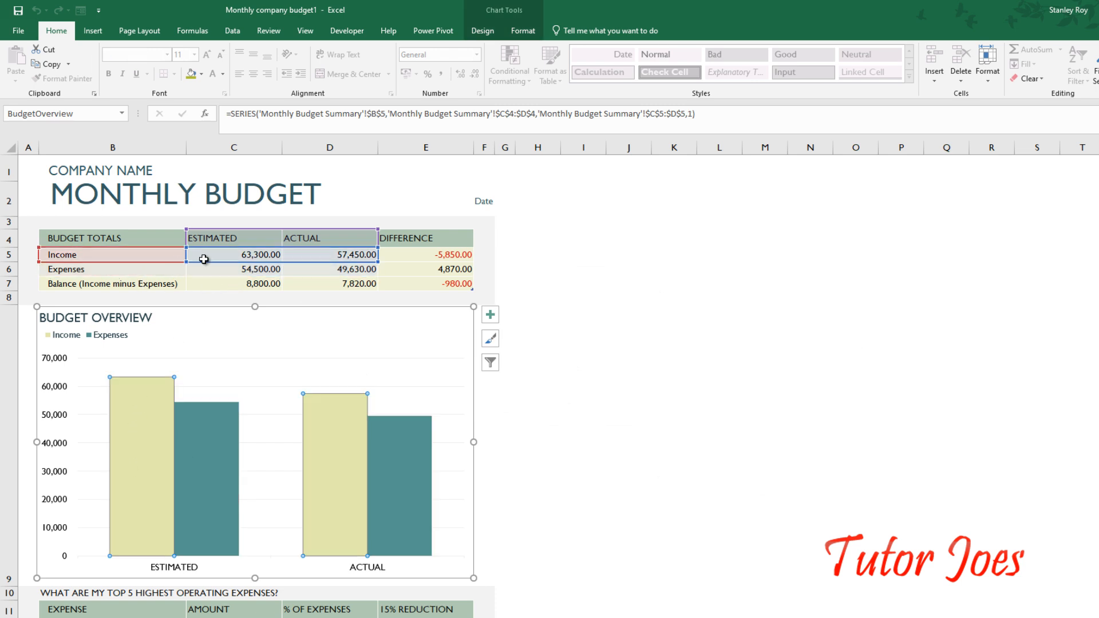
click(240, 256)
click(243, 269)
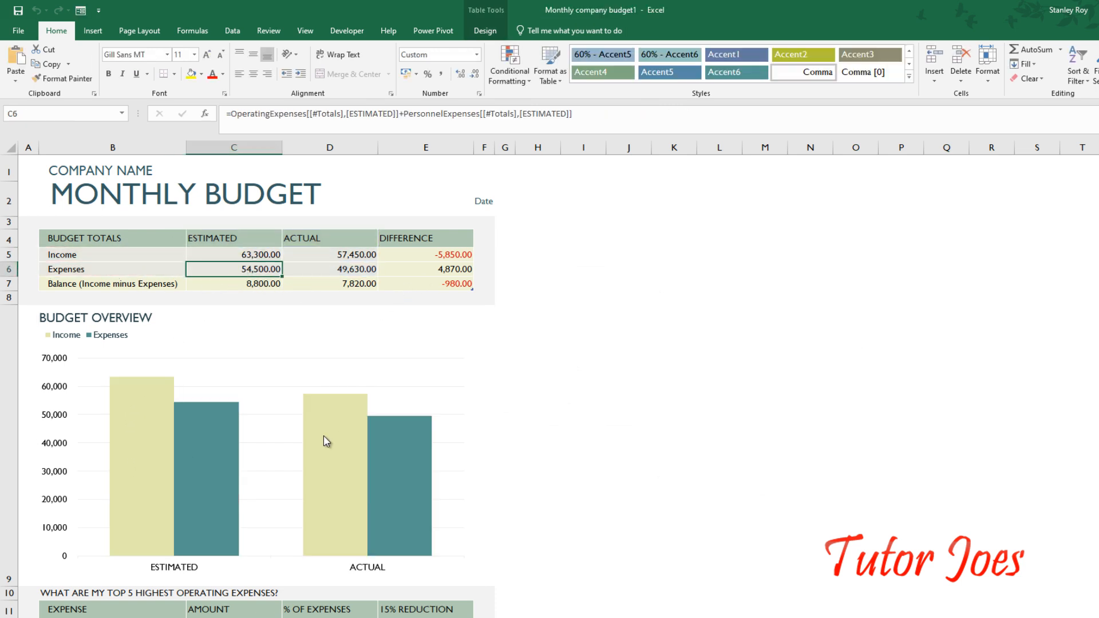
Step: Examine the expense, amount and percentage cells in the table of the top 5 highest operating expenses
scroll(332, 425, down, 3)
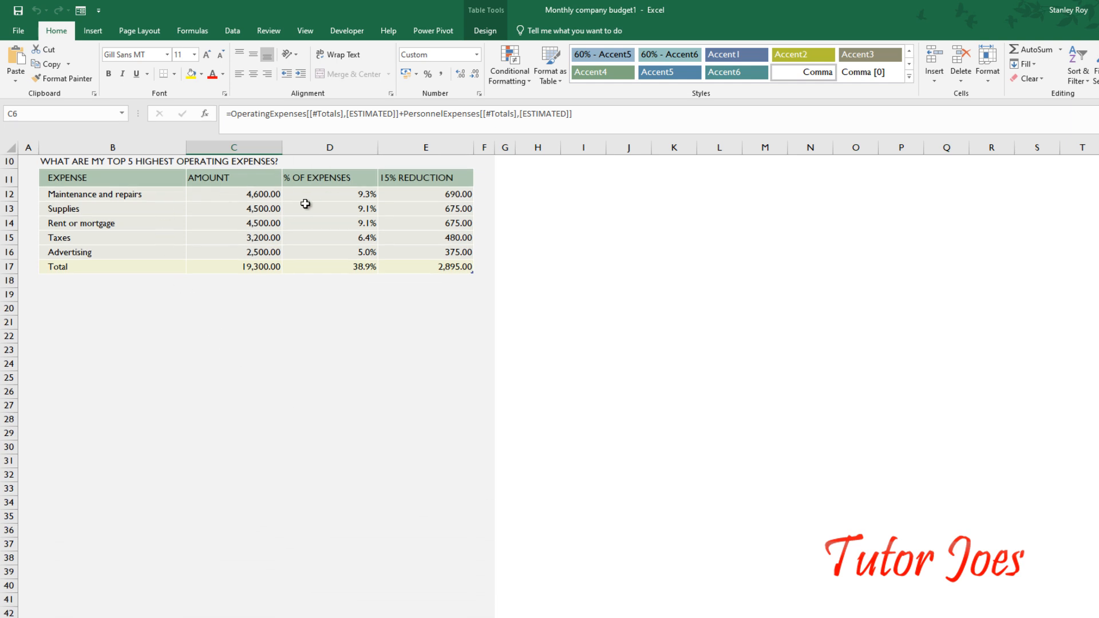
scroll(310, 202, up, 1)
click(131, 514)
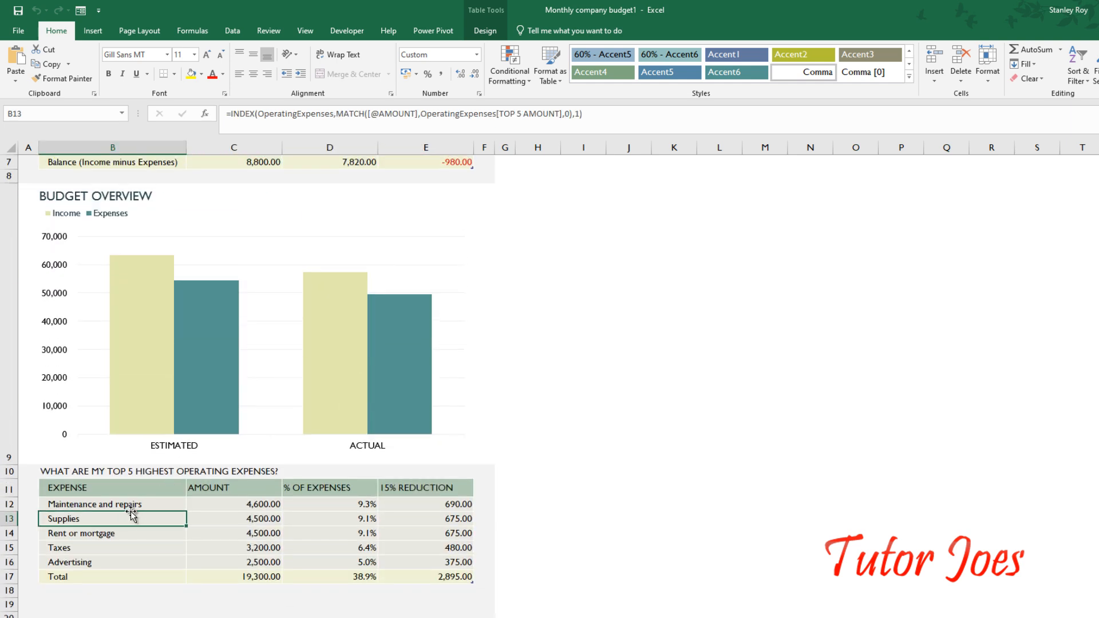
click(250, 530)
click(341, 546)
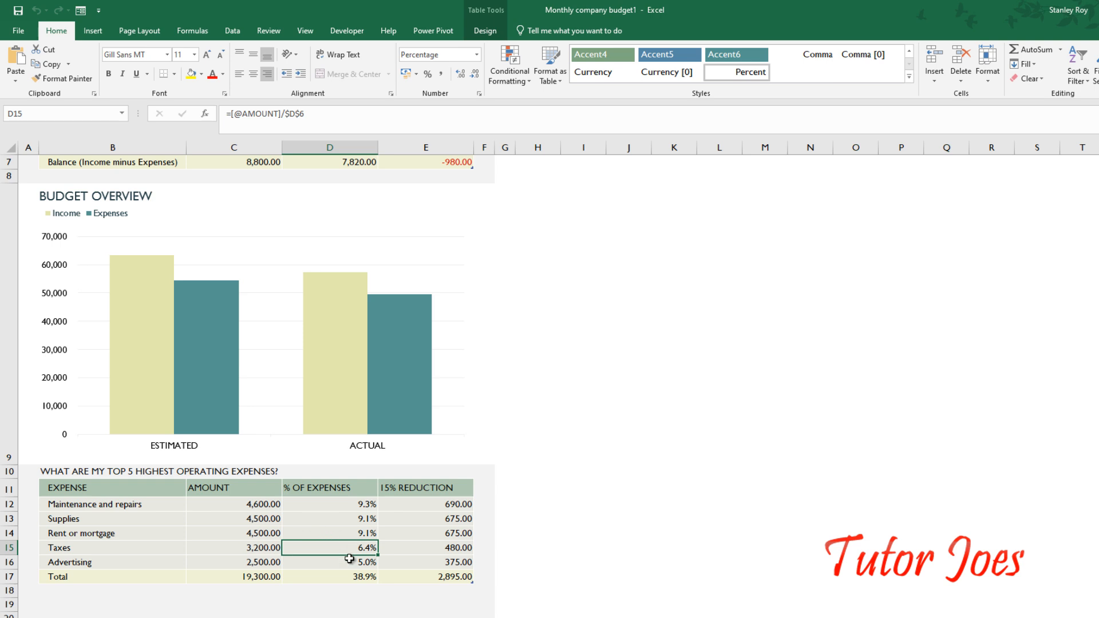
scroll(375, 498, up, 2)
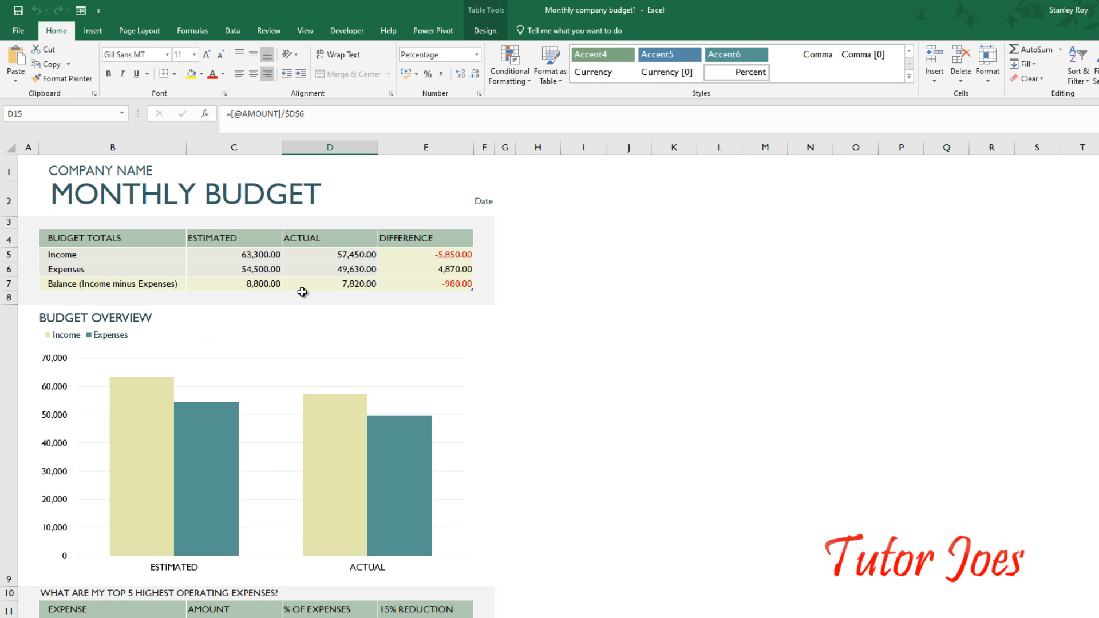
Step: Browse the Charts templates, preview the Gantt project planner and return to the full template overview
click(23, 32)
click(37, 84)
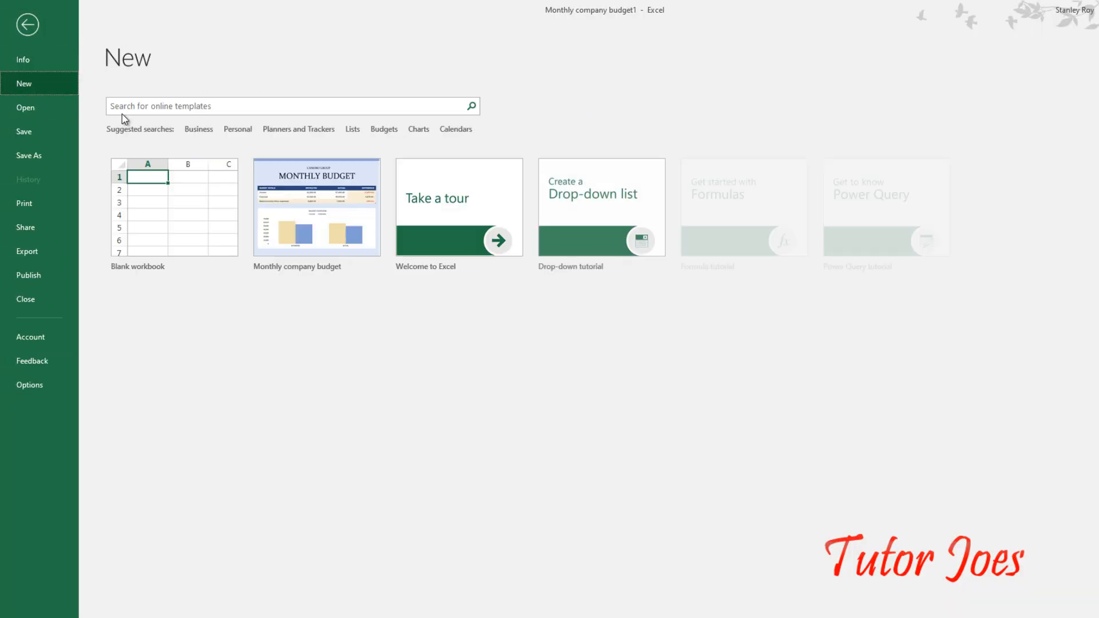
click(419, 130)
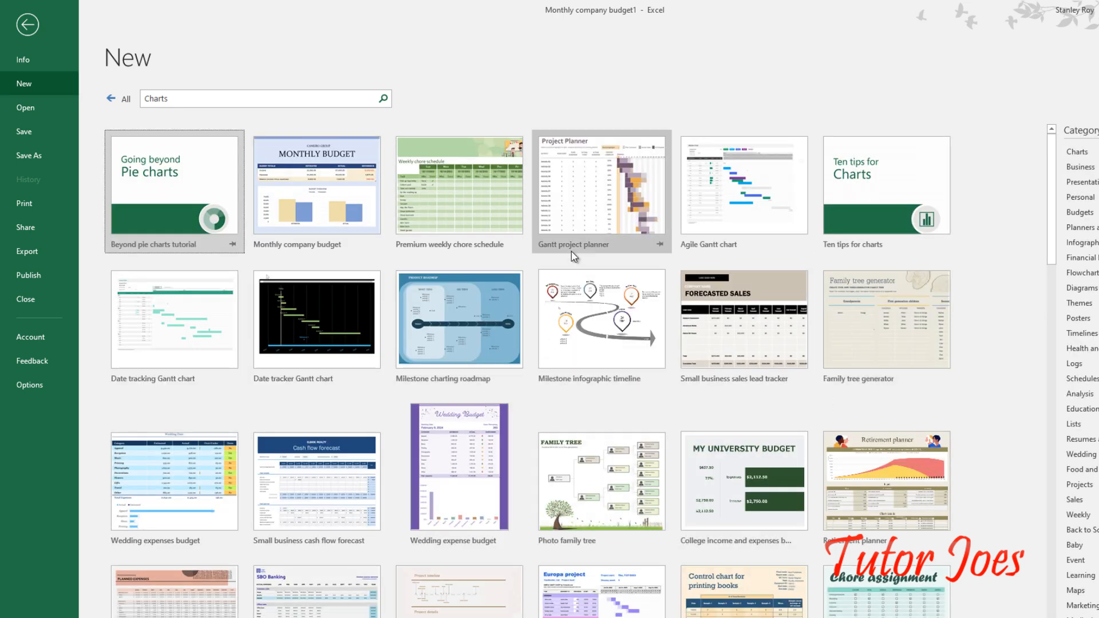
click(578, 207)
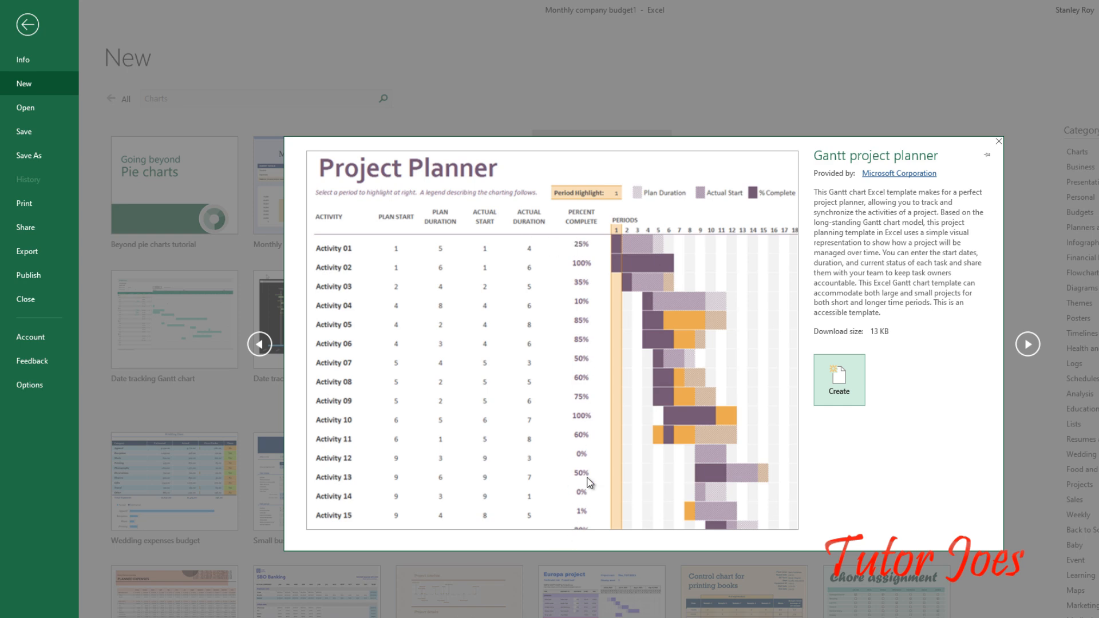
click(997, 142)
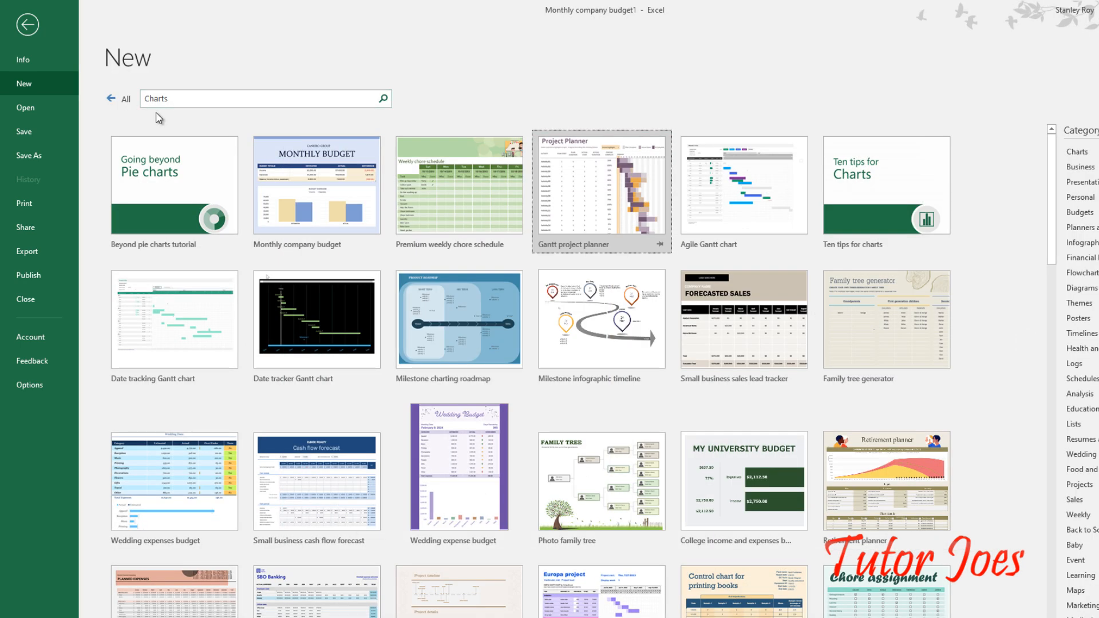
click(111, 98)
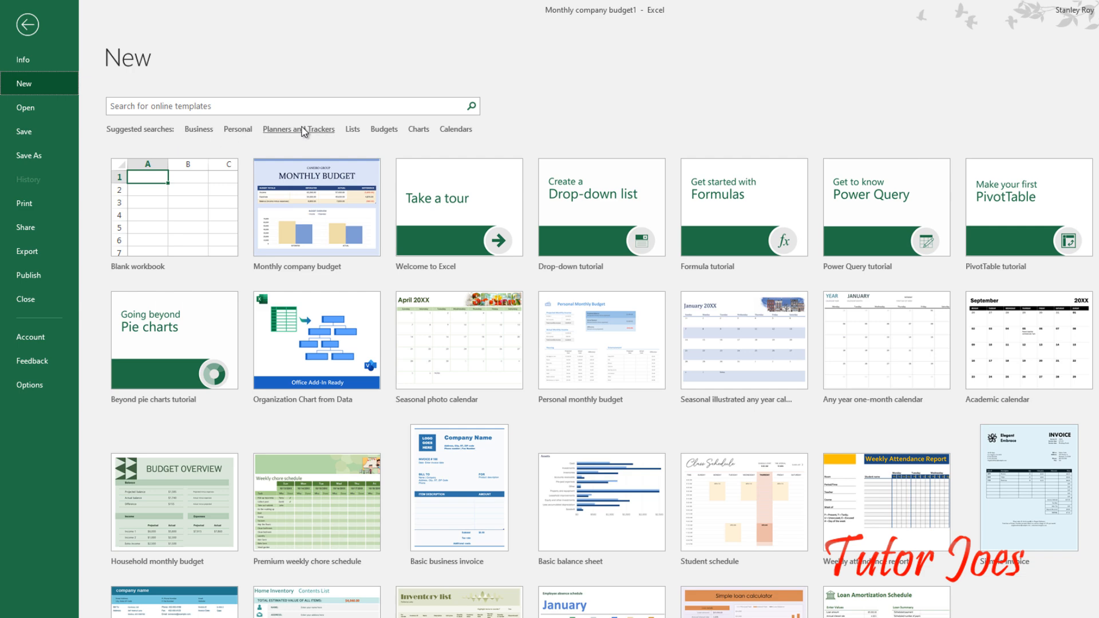
Step: Create a workbook from the Weekly attendance report template, found in the Lists templates narrowed to Education
click(351, 129)
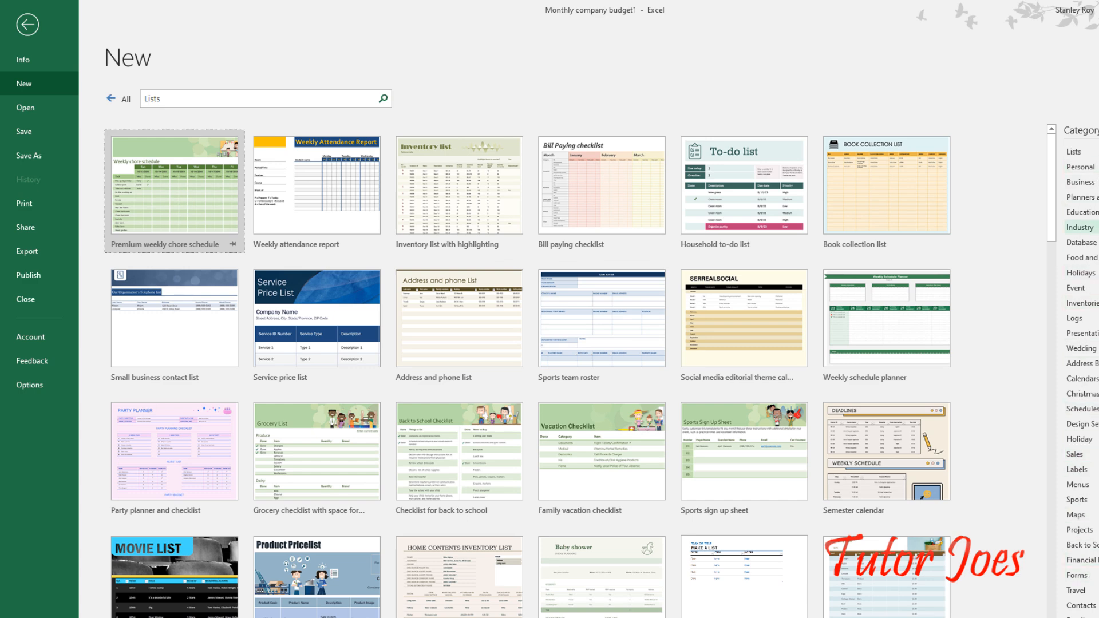
click(1080, 211)
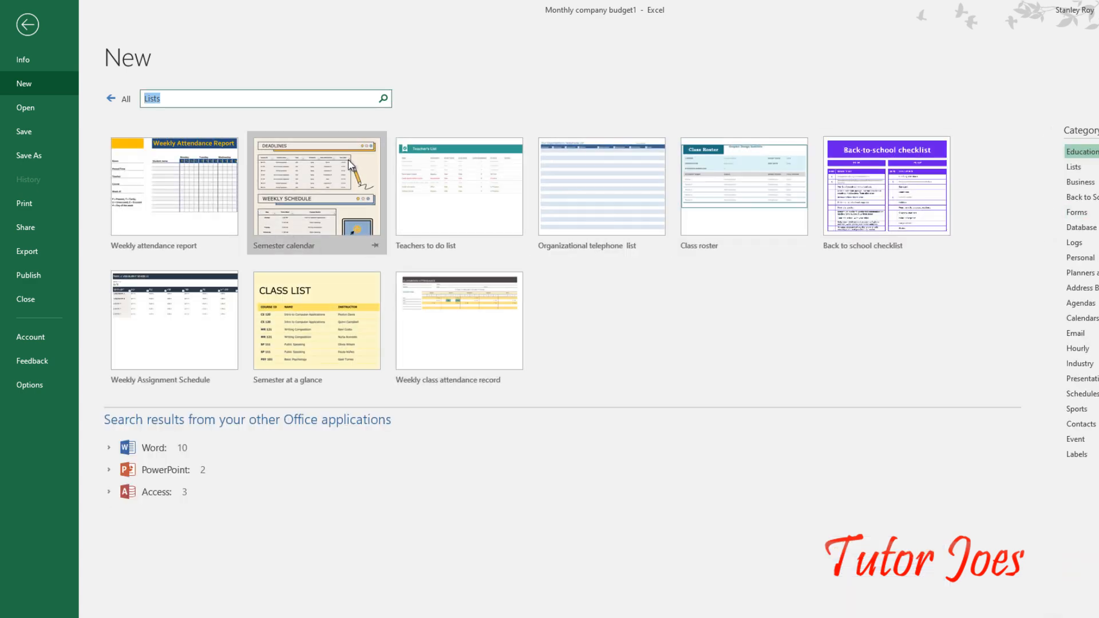
click(209, 211)
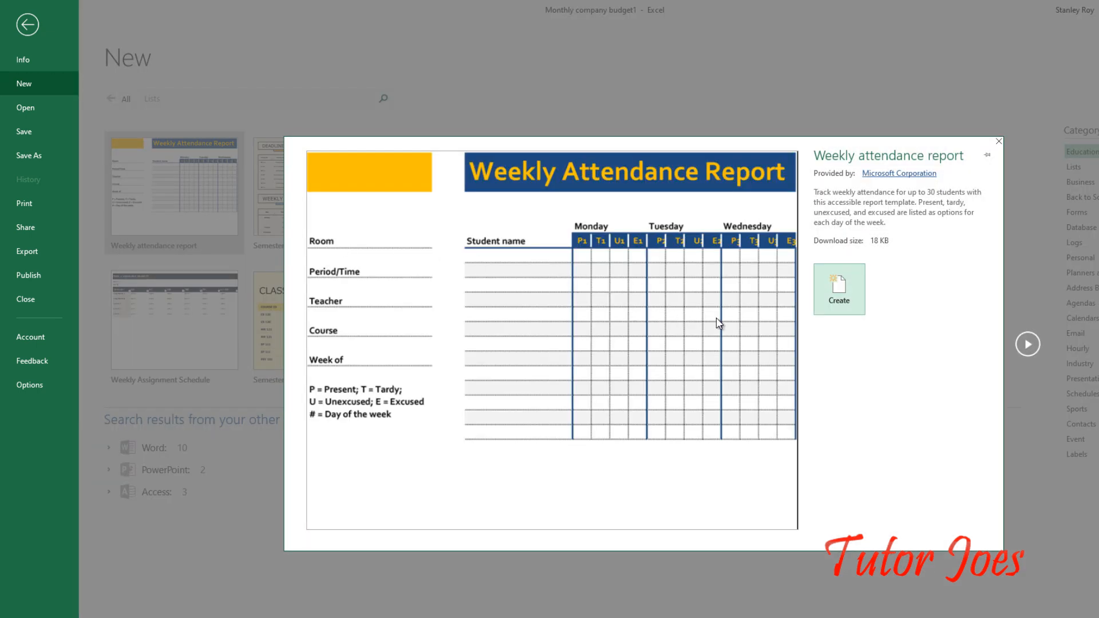
click(836, 292)
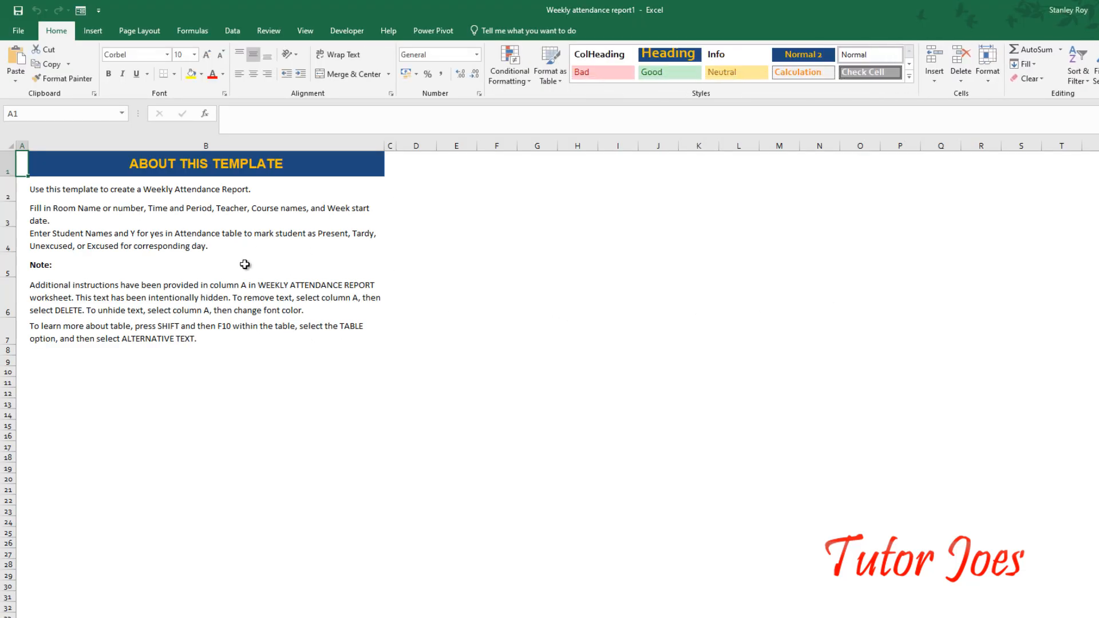
Step: On the attendance sheet, mark the first student row as present on Monday with Y and select its Student name cell
click(188, 616)
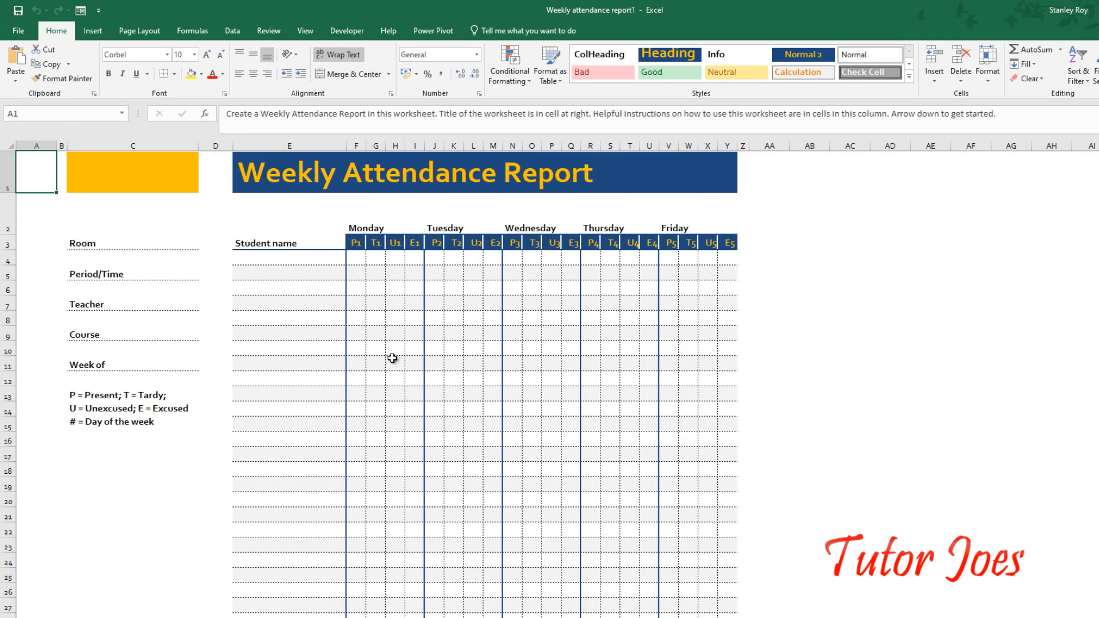
click(375, 319)
click(356, 257)
click(372, 259)
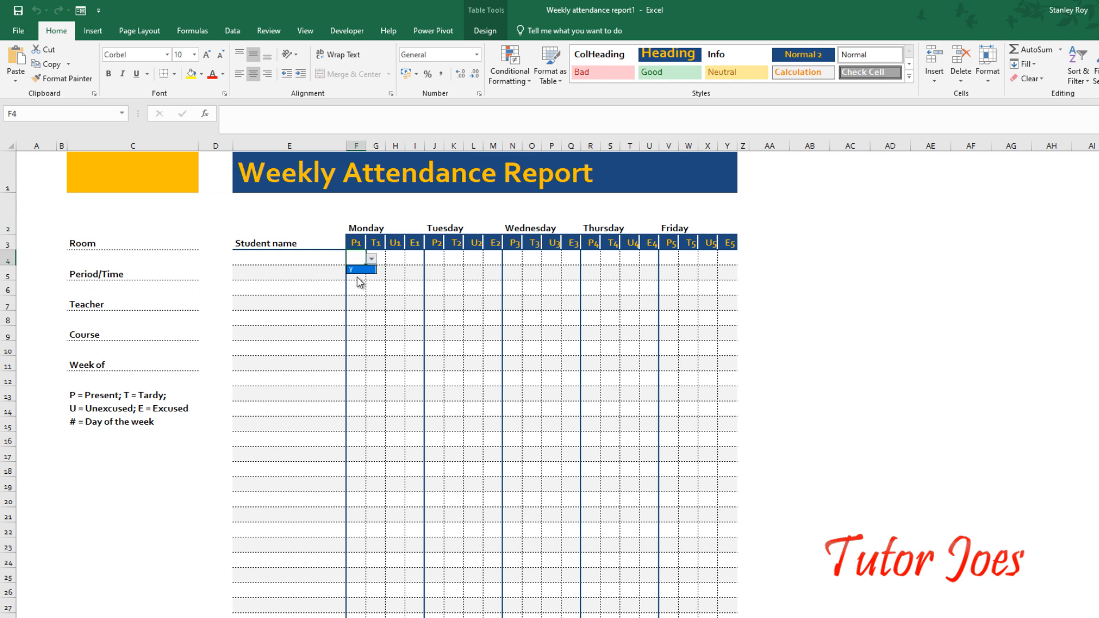
click(308, 260)
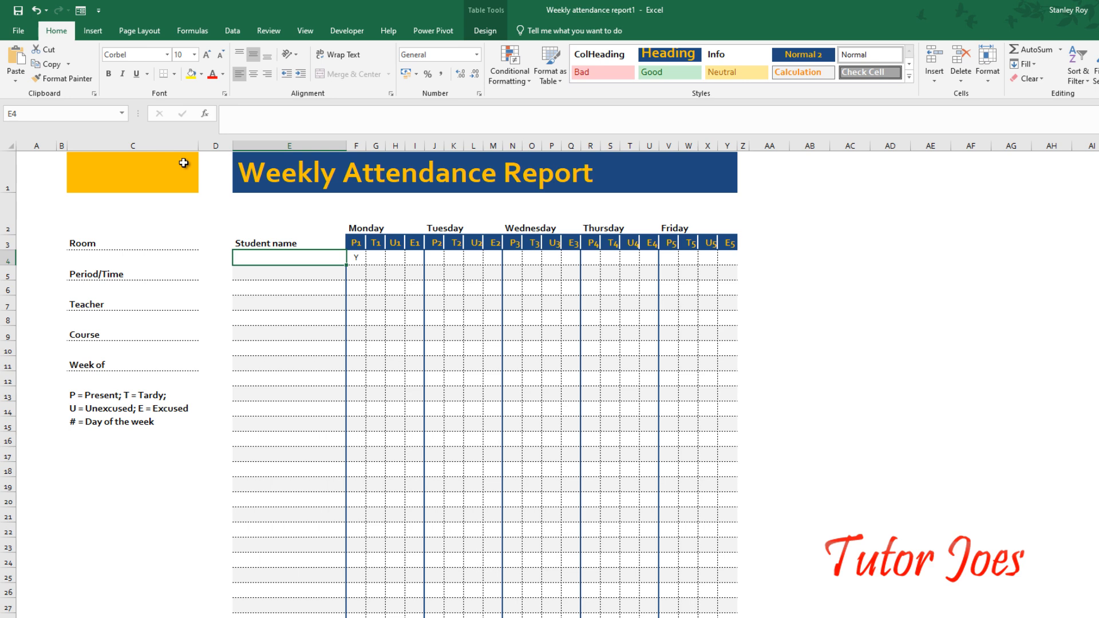
Step: Switch to a blank workbook and view the available paste options without pasting anything
click(31, 28)
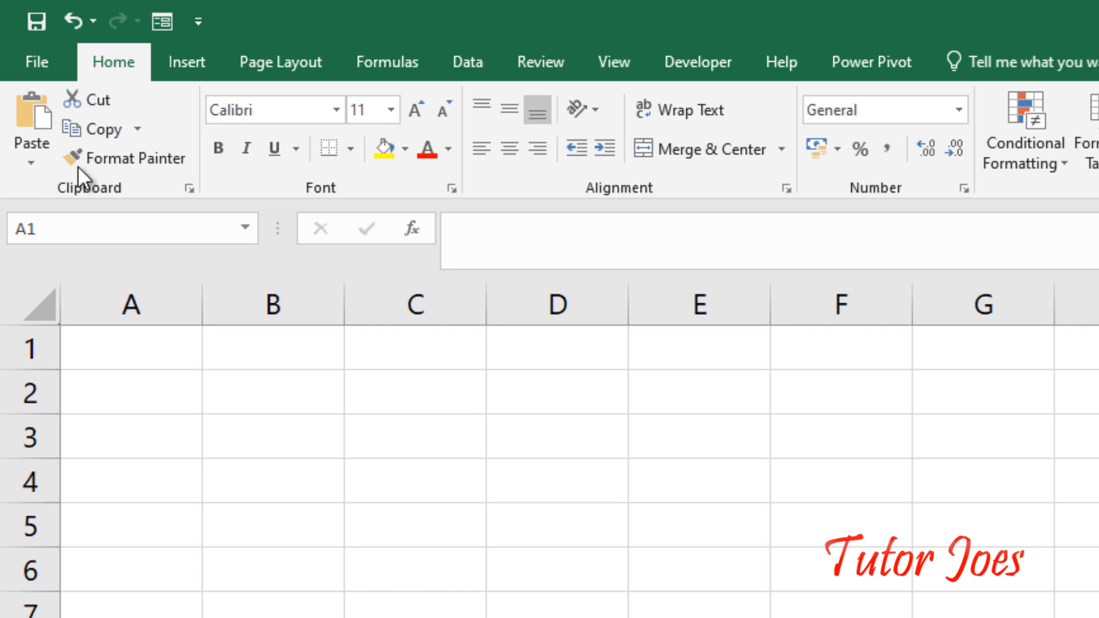
click(31, 162)
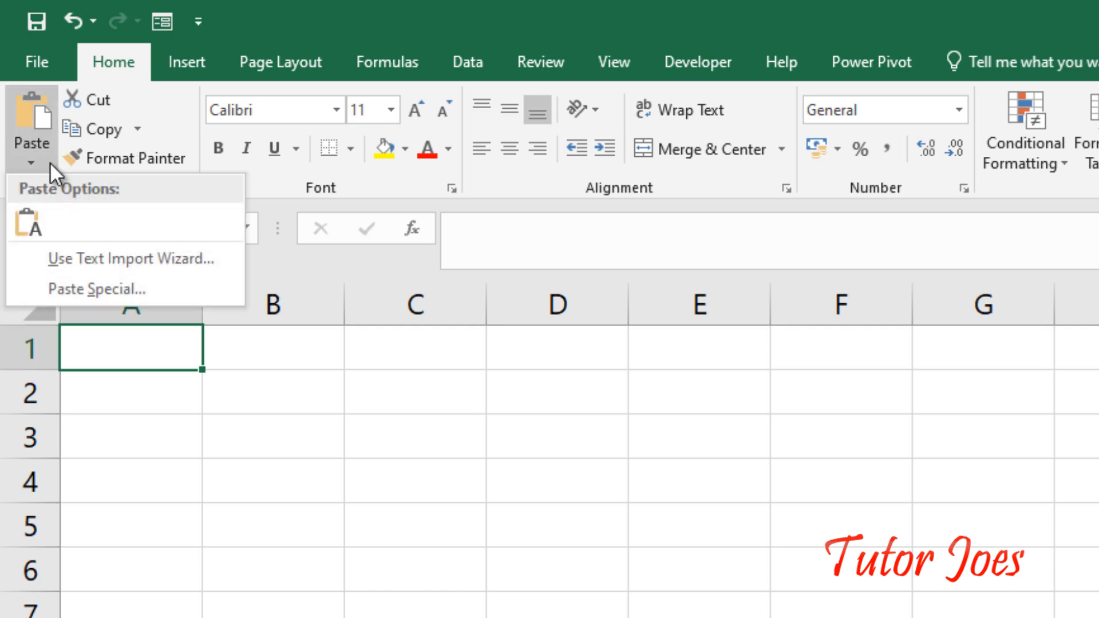
click(280, 399)
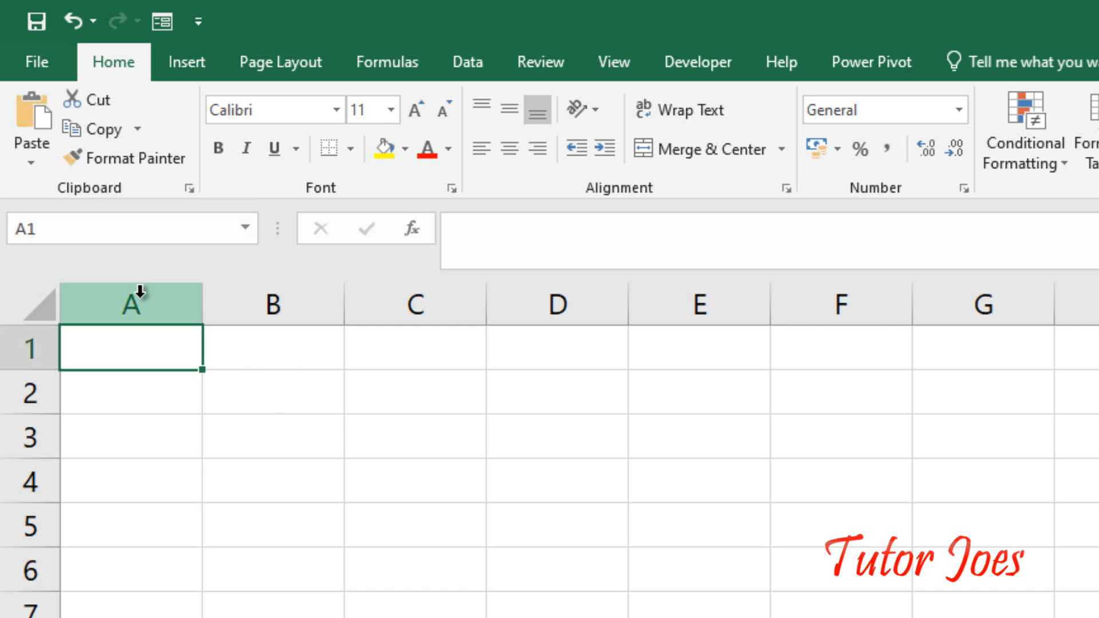
Step: Select entire rows one at a time in the blank sheet, covering rows 1, 2, 3 and 5
click(33, 345)
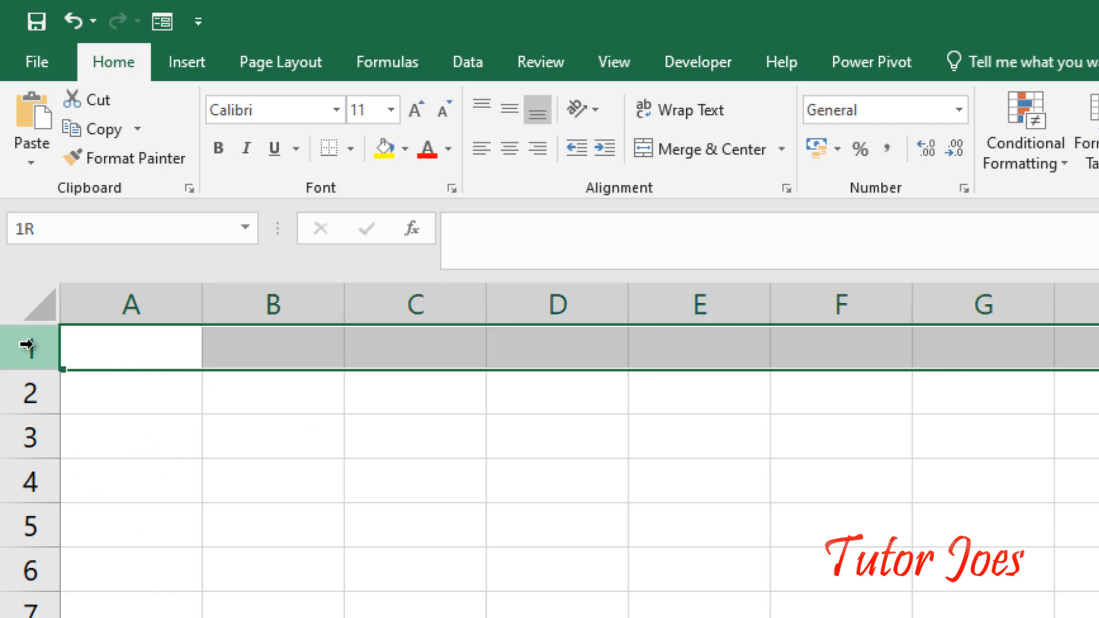
click(26, 395)
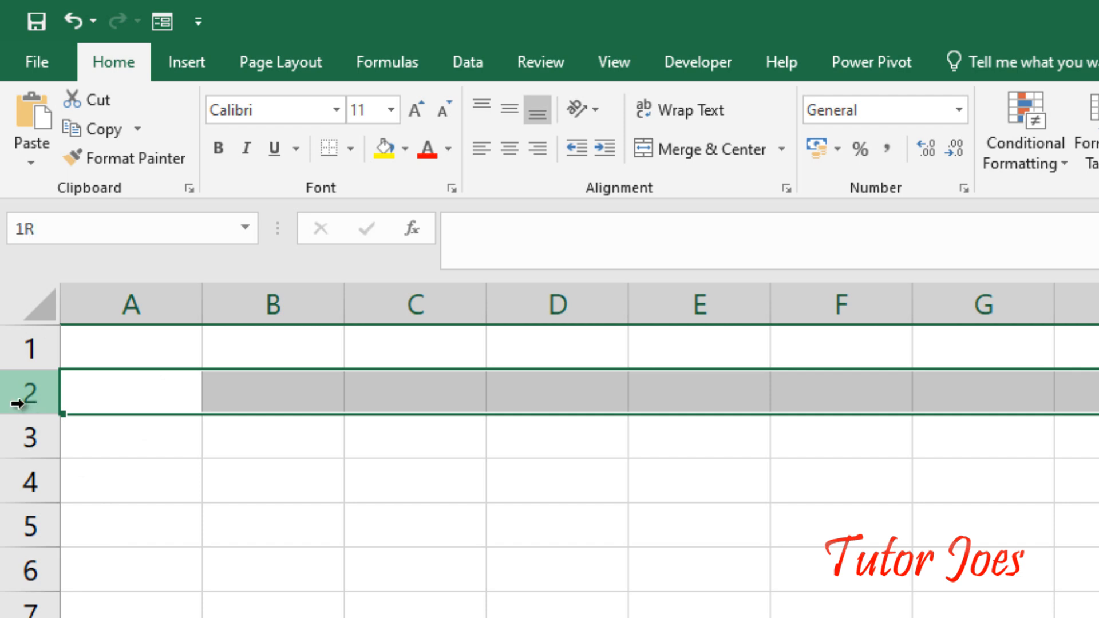
click(29, 347)
click(29, 436)
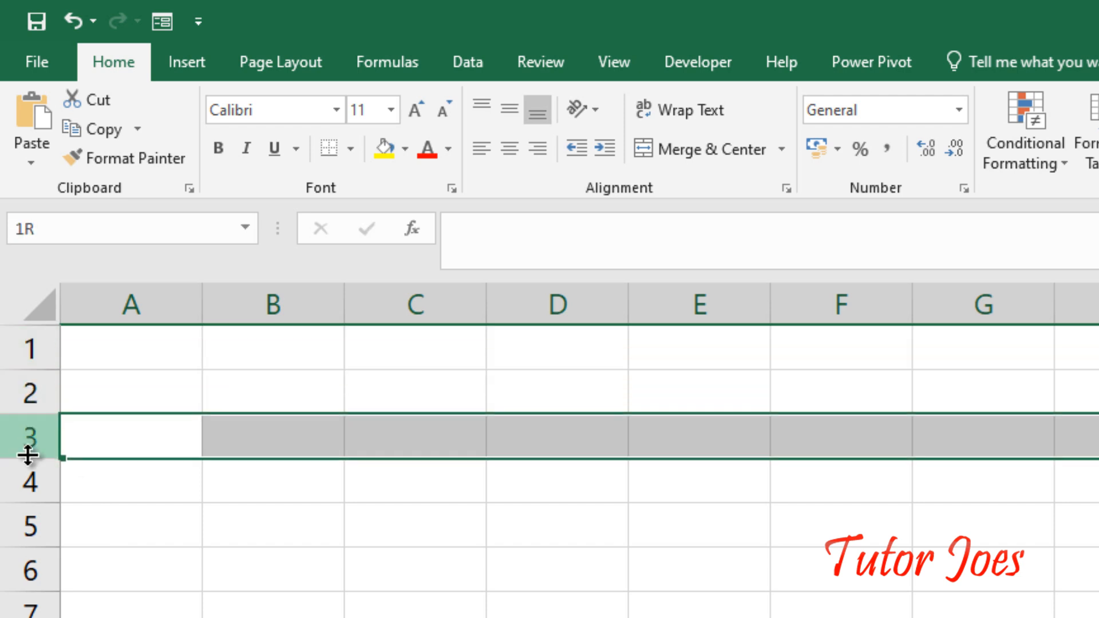
click(21, 527)
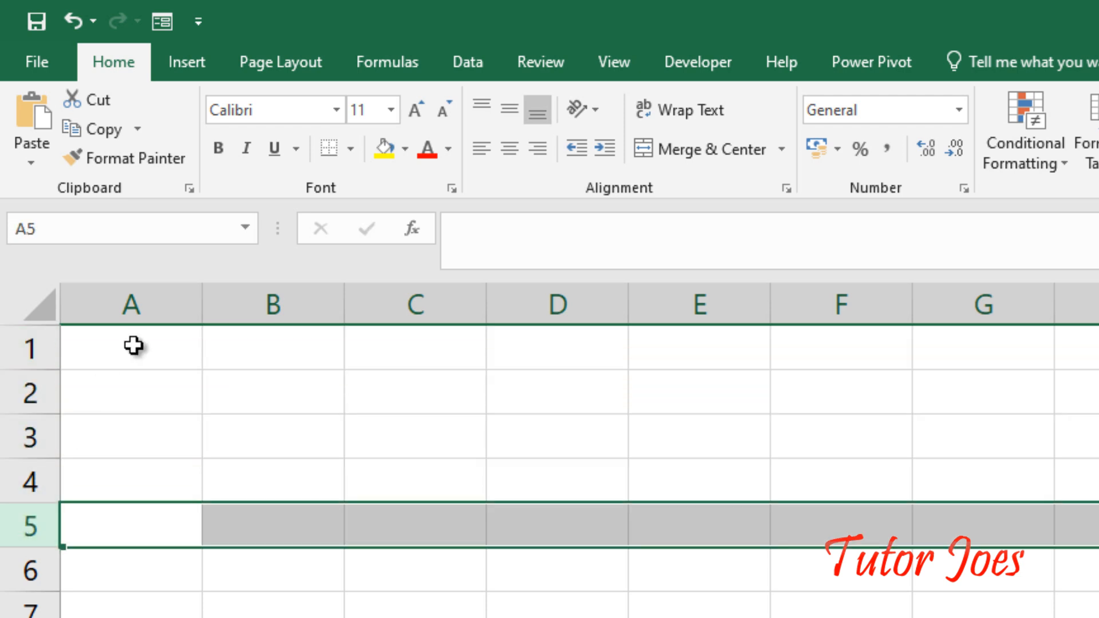
Step: Select entire columns one at a time from A through F, and go back to column A
click(129, 300)
click(234, 296)
click(417, 301)
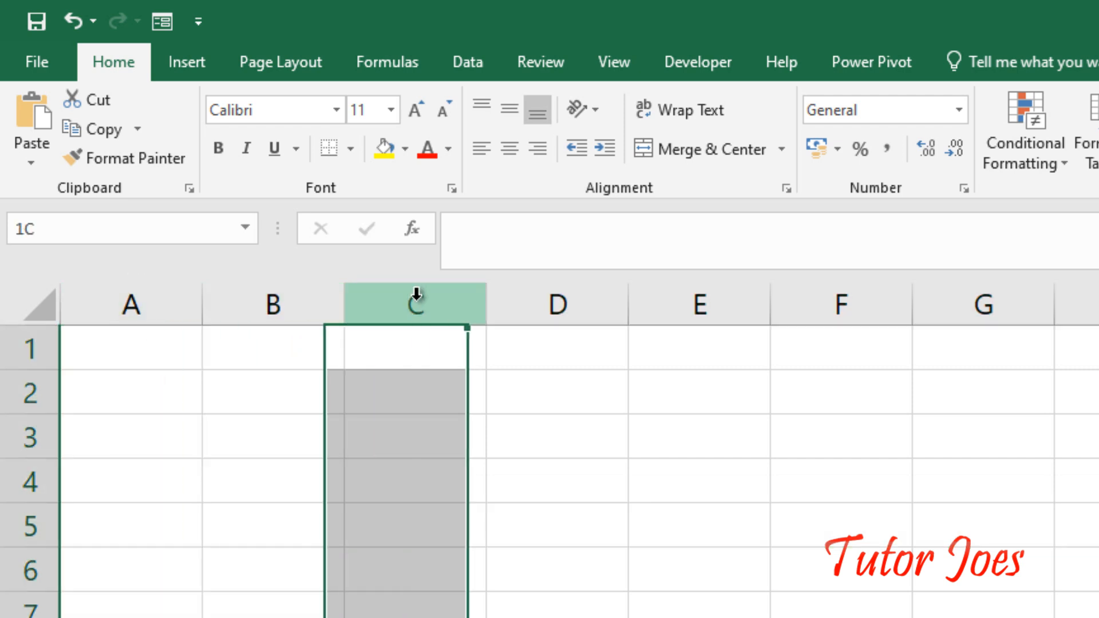
click(586, 292)
click(669, 299)
click(834, 304)
click(719, 294)
click(563, 300)
click(466, 308)
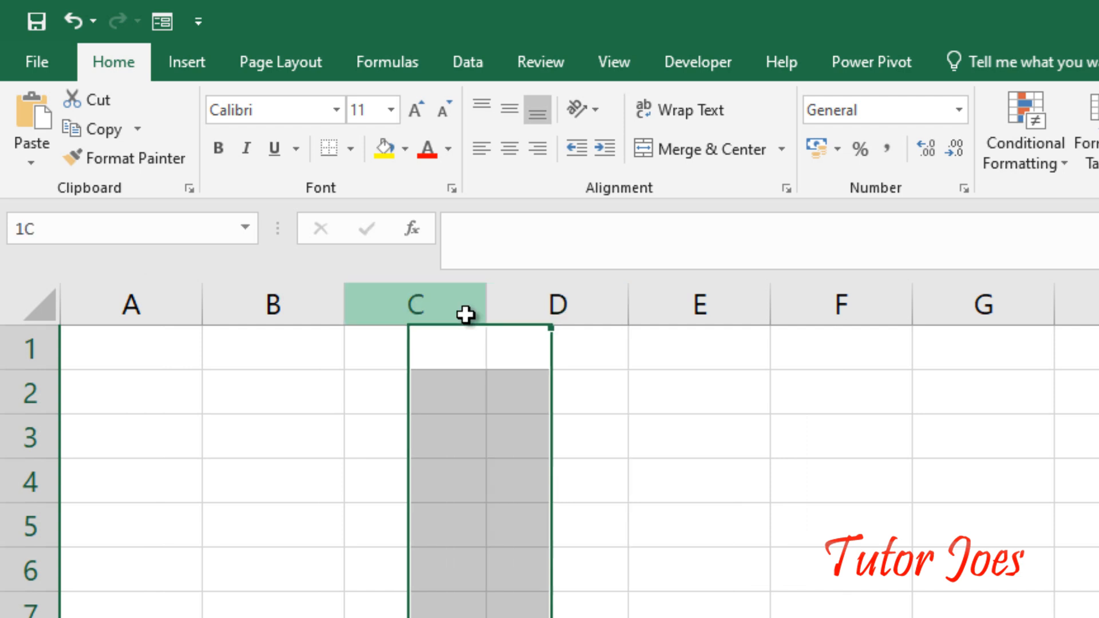
click(155, 318)
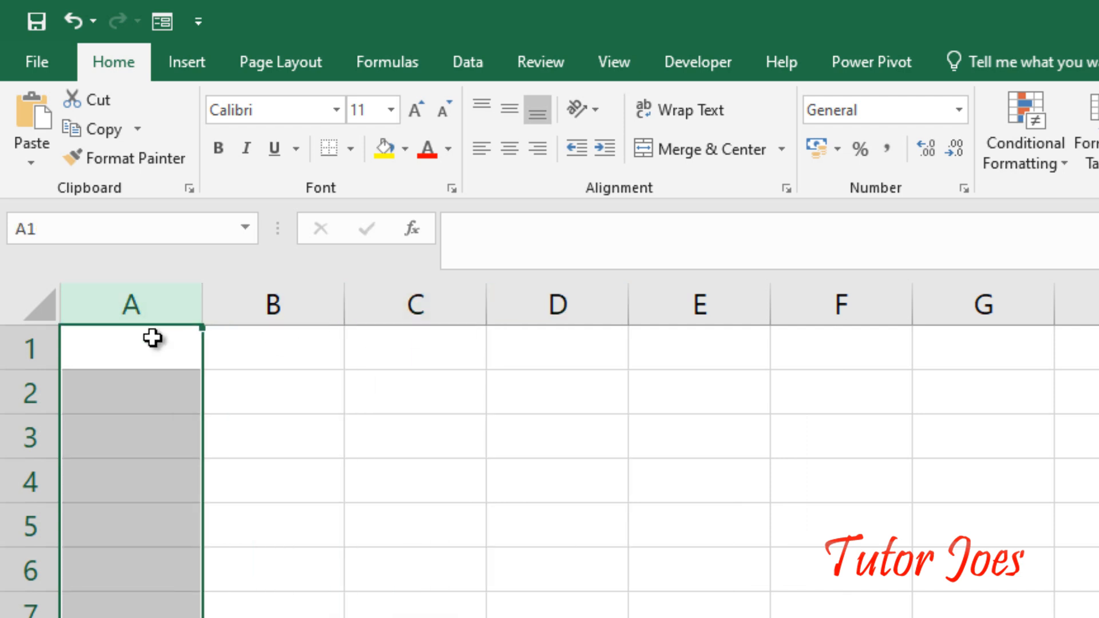
Step: Make cell A1 the active cell in the blank sheet
click(118, 350)
click(115, 376)
click(118, 338)
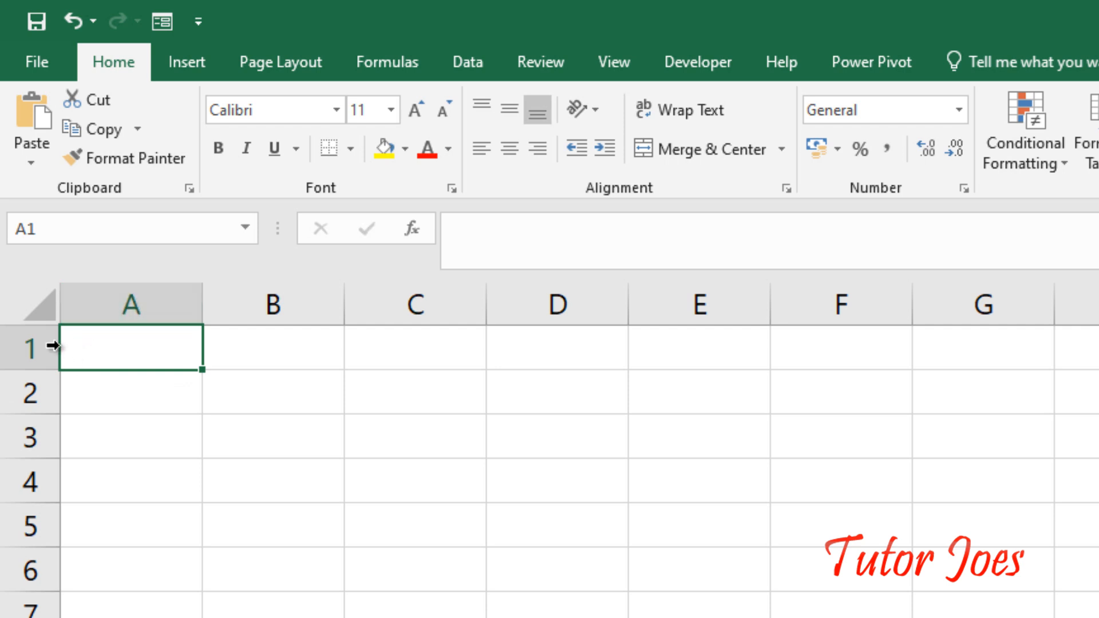
Step: Enter a sample first name in cell B2 of the blank sheet
click(266, 387)
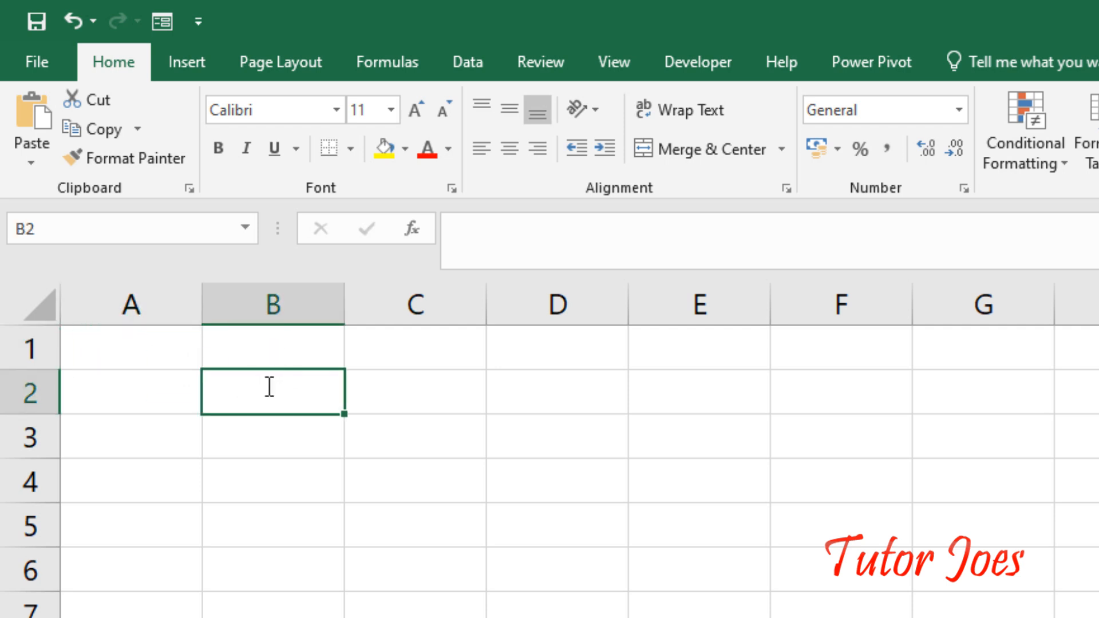
text(Ram)
click(266, 490)
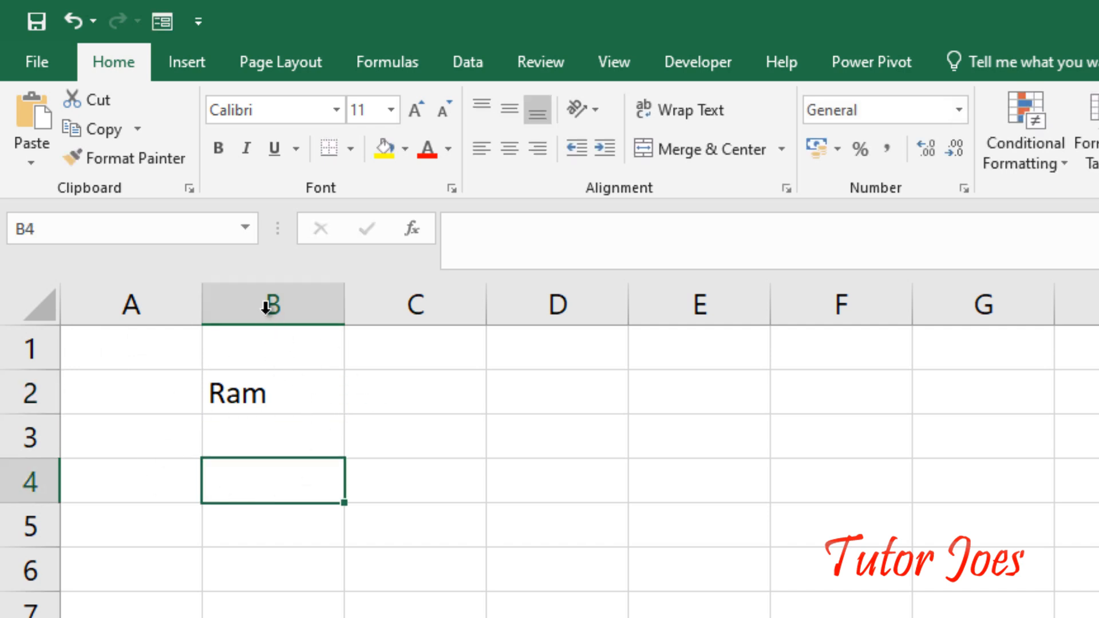
Step: Copy the name in cell B2 into cell A1
click(248, 396)
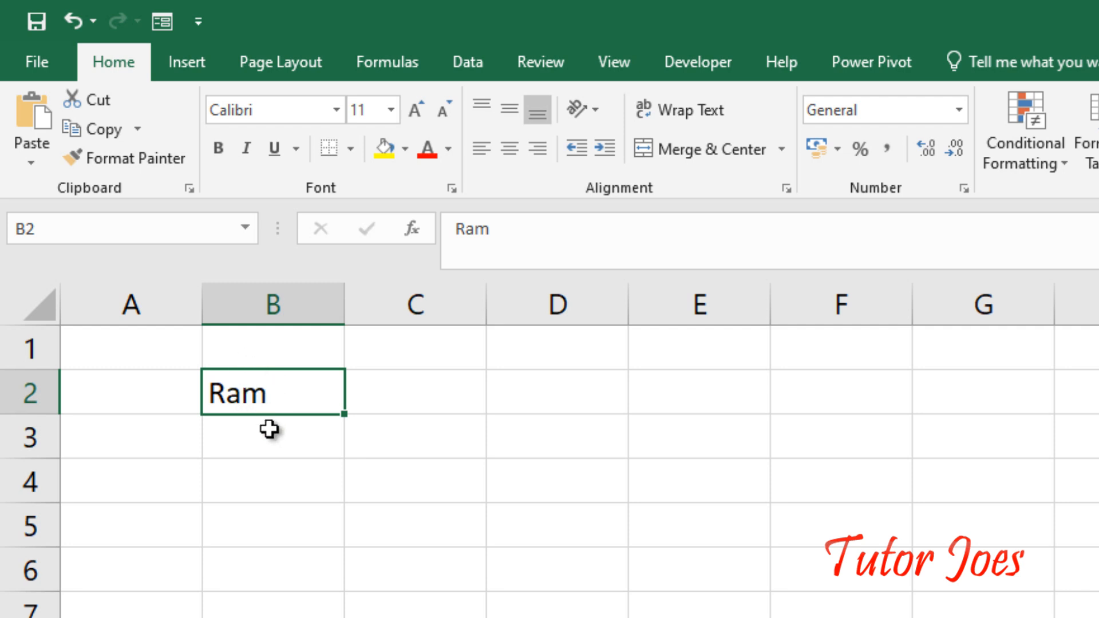
key(ctrl+c)
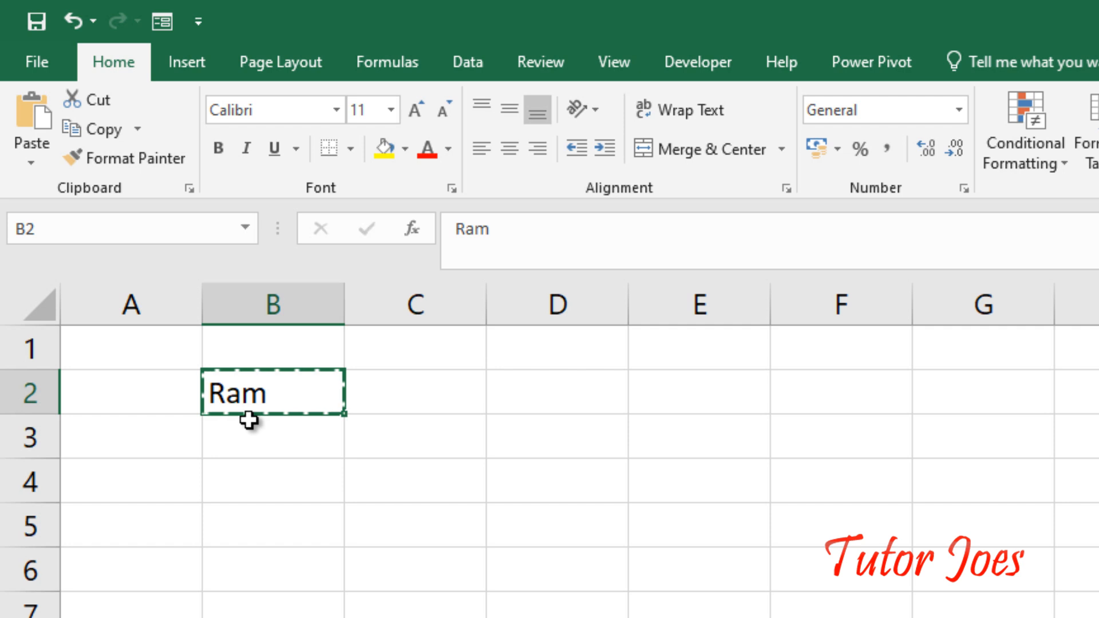
click(106, 340)
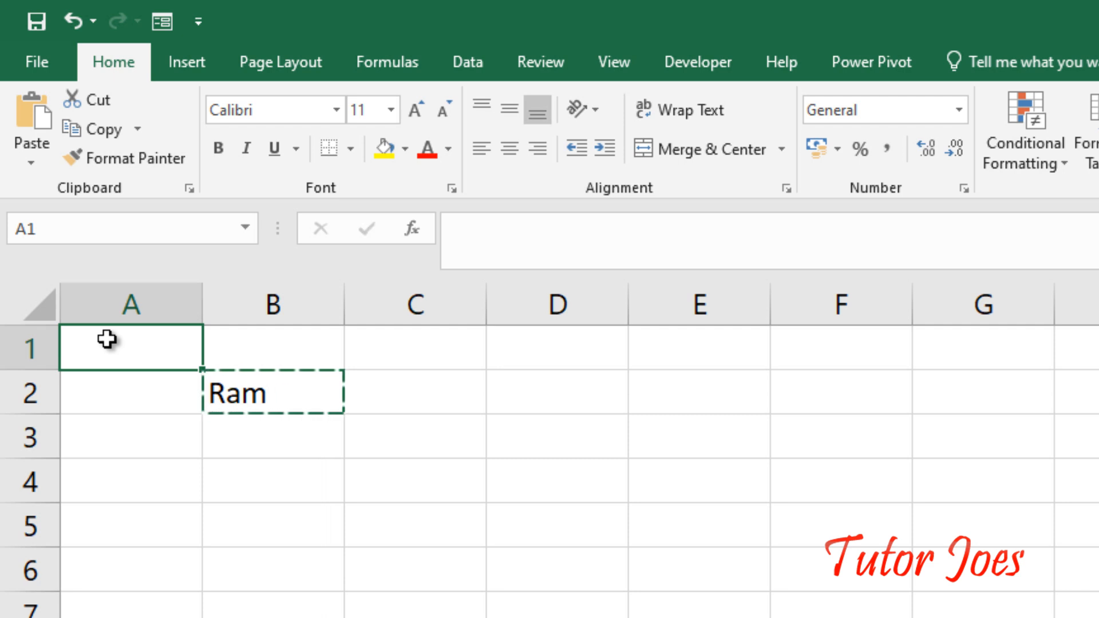
key(Return)
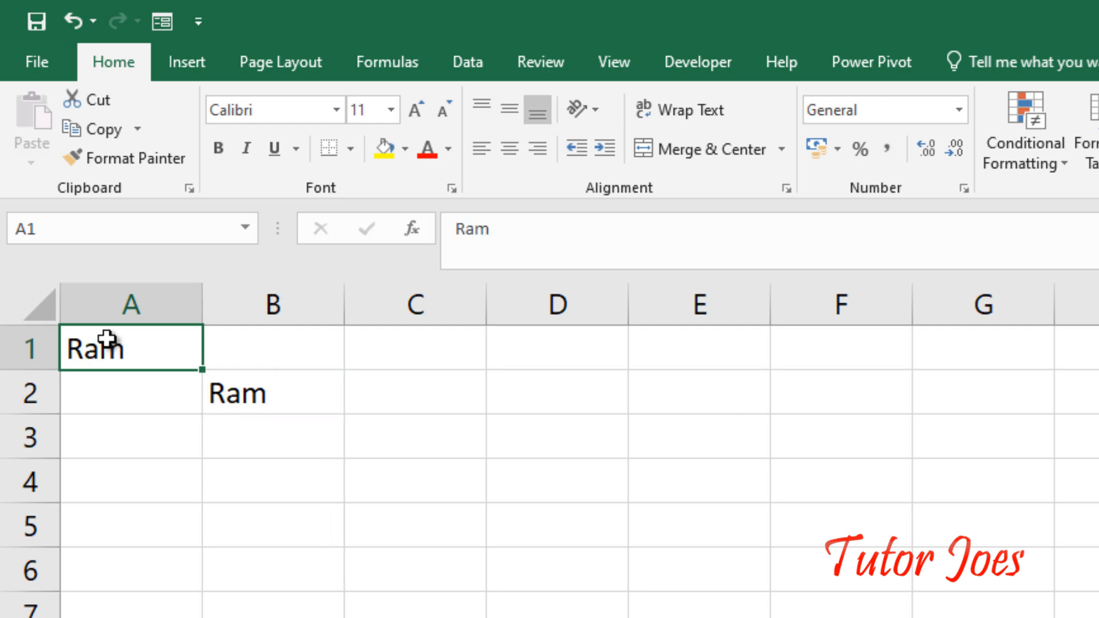
Step: Copy cell B2 once more and view the available copy options without choosing one
click(247, 402)
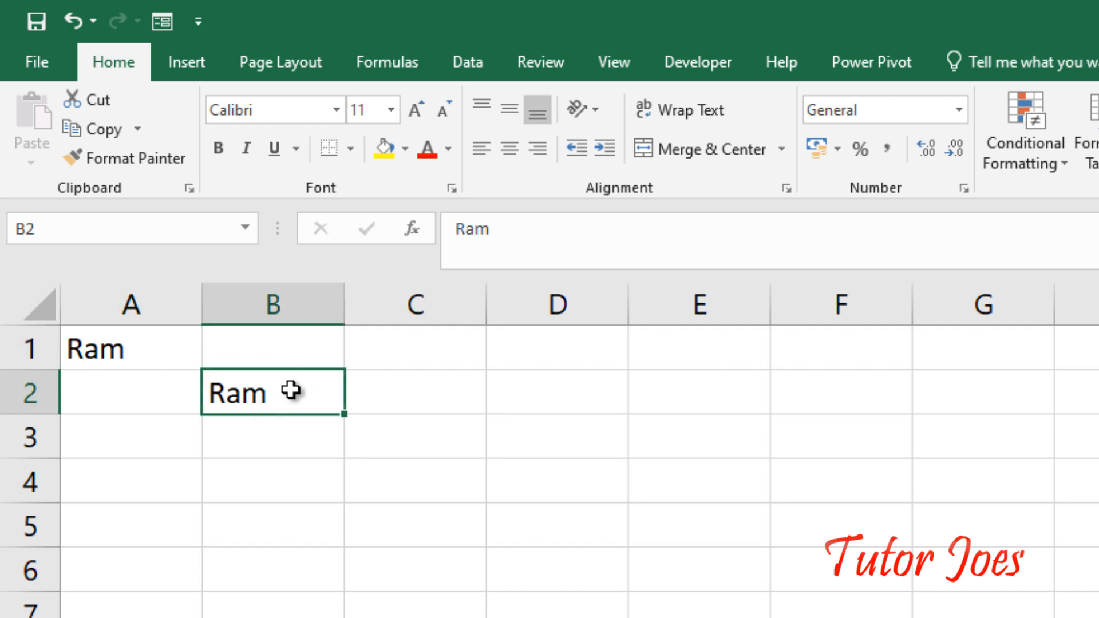
key(ctrl+c)
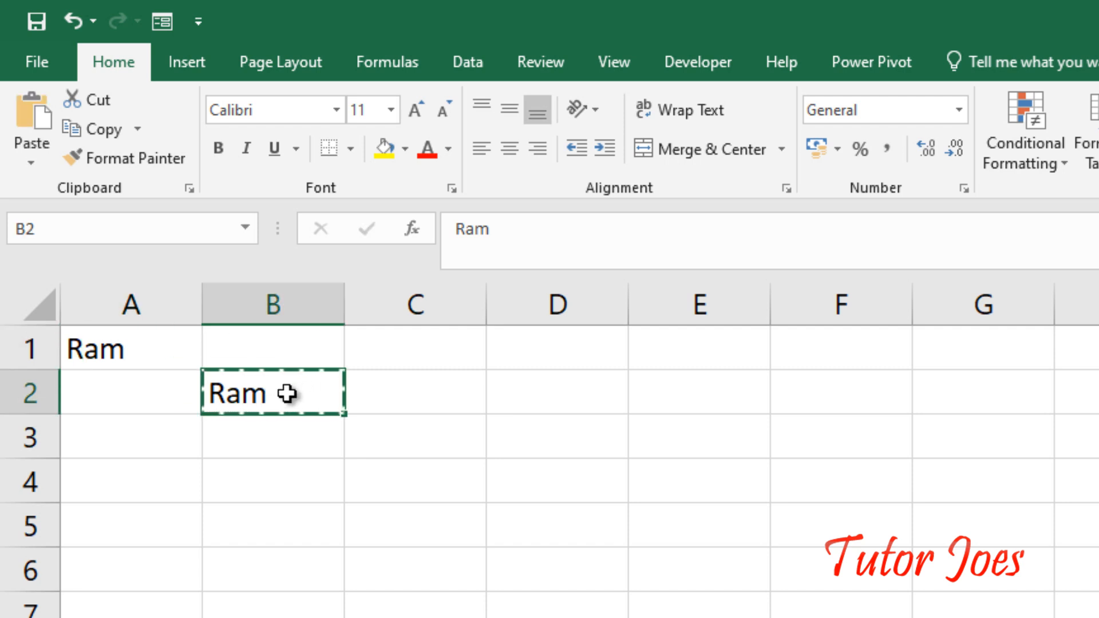
click(143, 136)
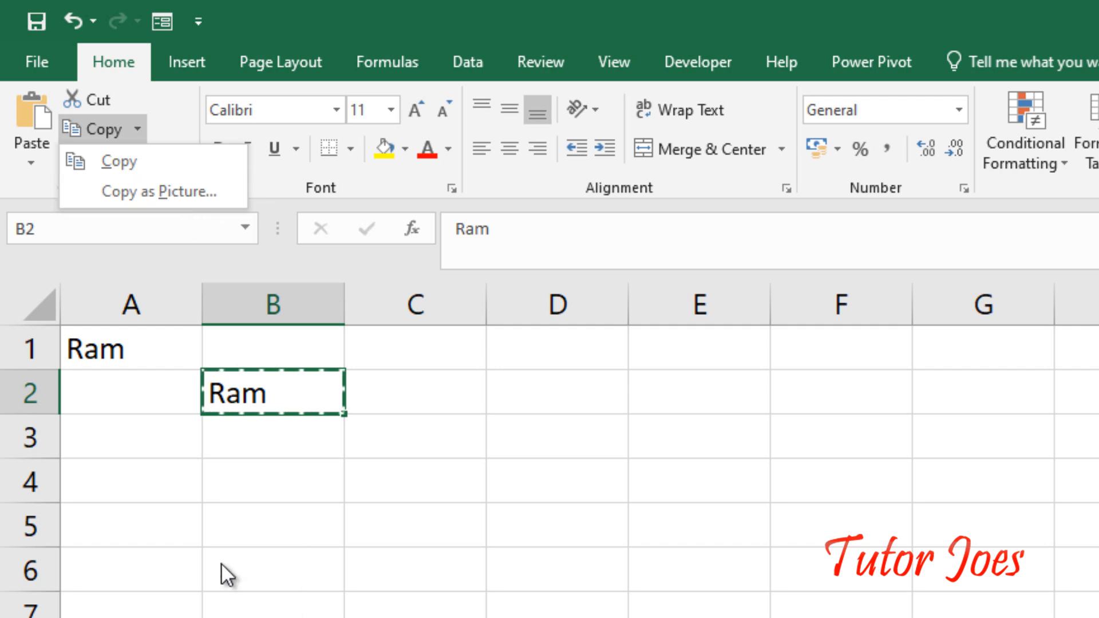
click(385, 483)
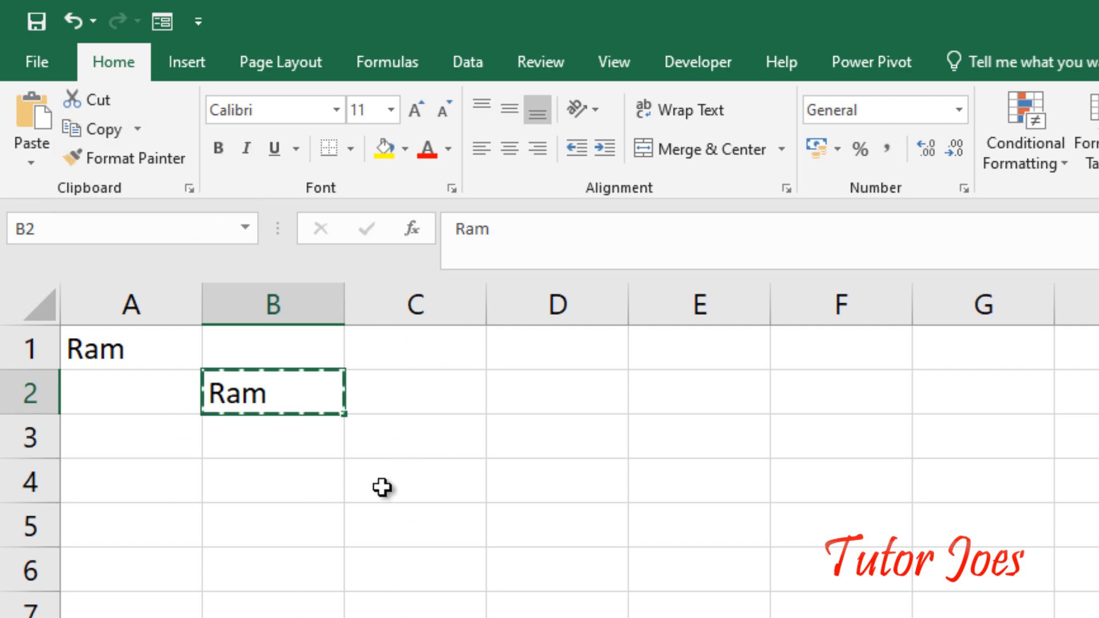
Step: Enter the column headers S.NO, Name and Age in cells A1, B1 and C1
click(120, 356)
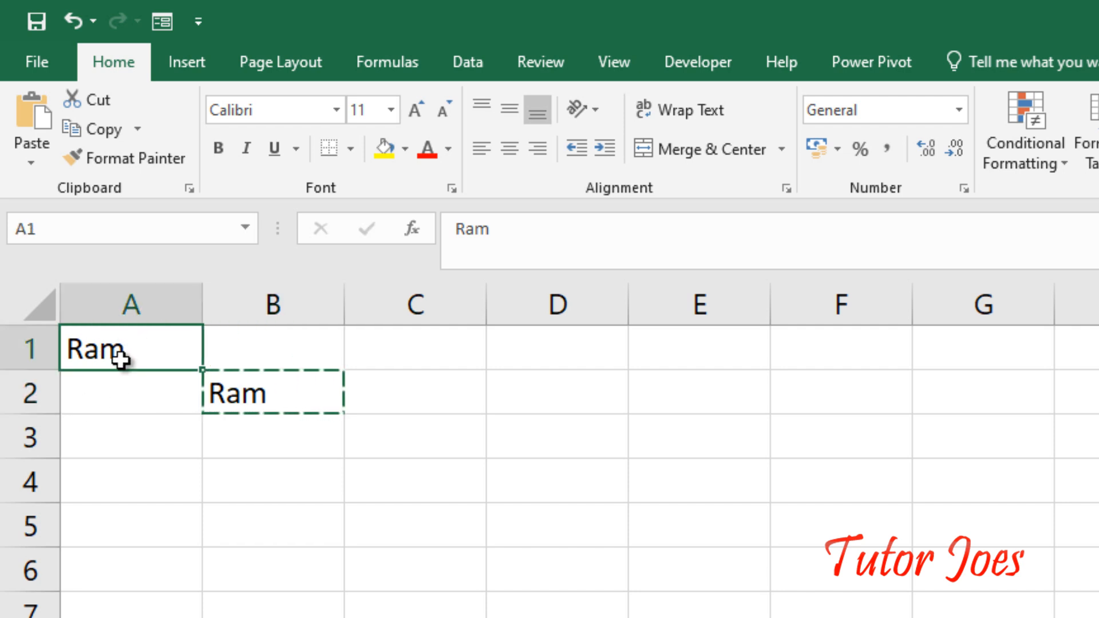
text(S.NO)
key(Return)
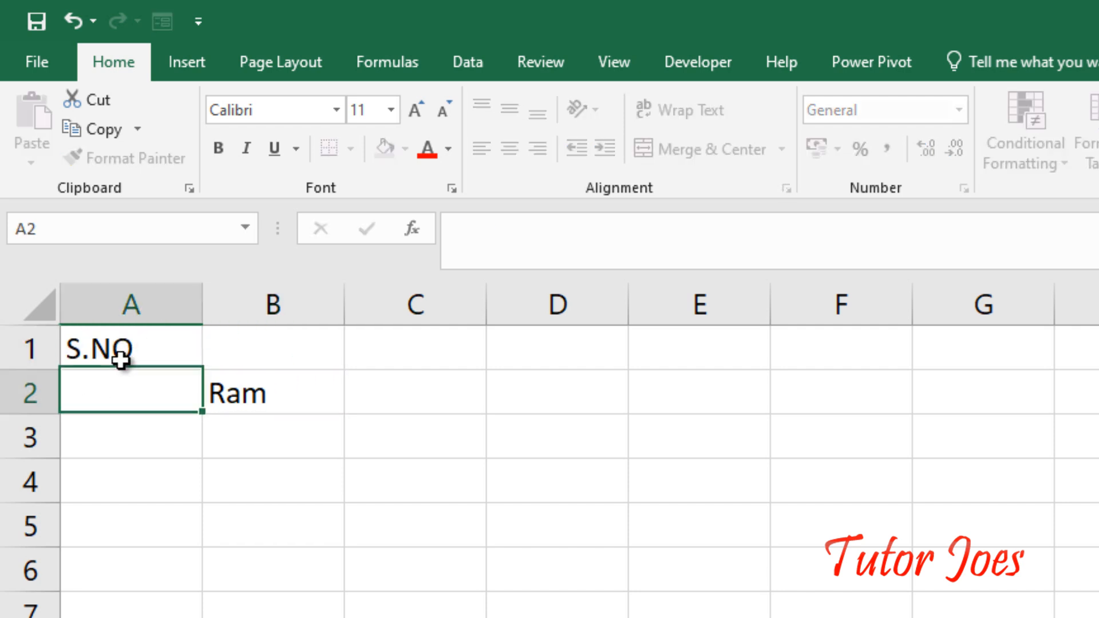
key(Up)
key(Right)
text(Name)
key(Return)
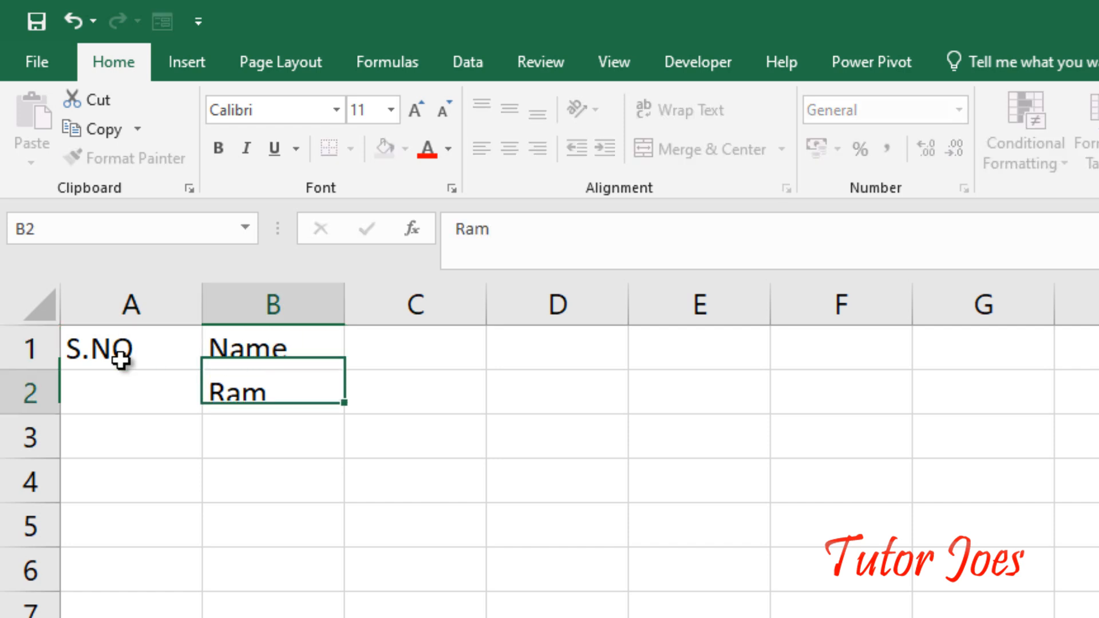
key(Up)
key(Right)
text(Age)
key(Return)
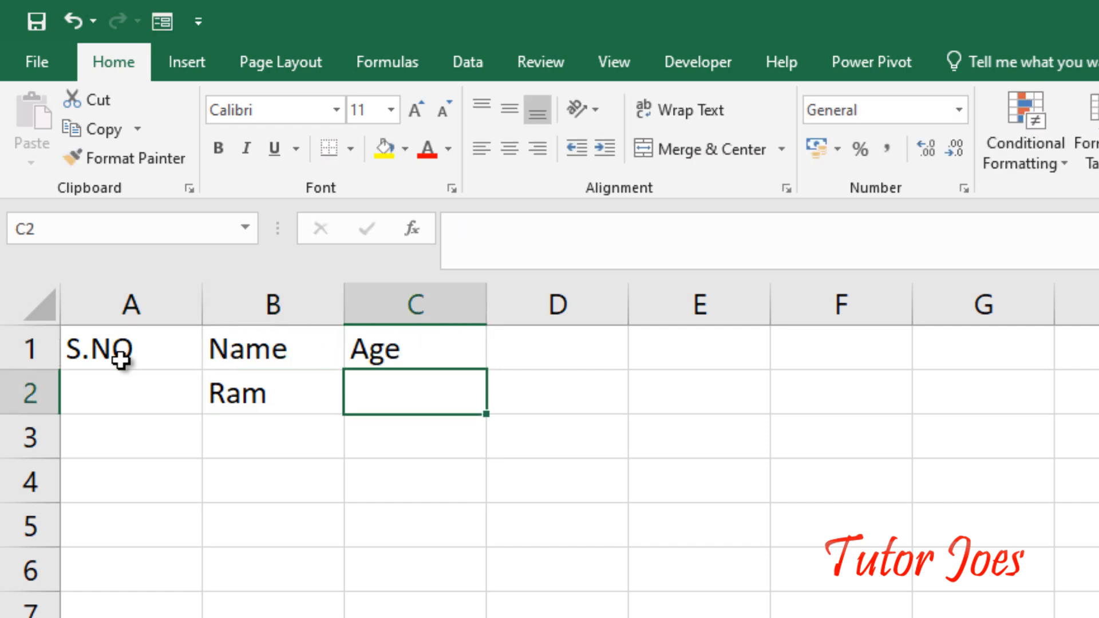
Step: Number the records 1, 2 and 3 in cells A2 to A4
key(Left)
key(Left)
text(1)
key(Return)
text(2)
key(Return)
text(3)
key(Return)
Step: Fill in sample first names for the second and third records in cells B3 and B4
key(Up)
key(Up)
key(Right)
text(Sam)
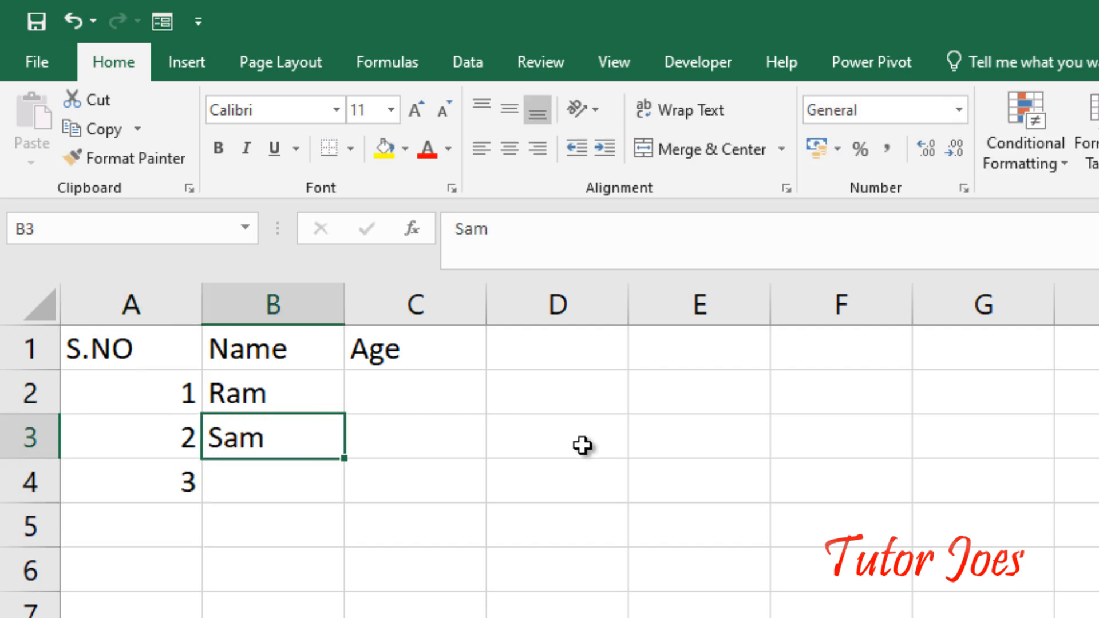
key(Return)
text(Rab)
text(vi)
key(BackSpace)
key(BackSpace)
key(BackSpace)
text(vi)
key(Return)
key(Up)
key(Up)
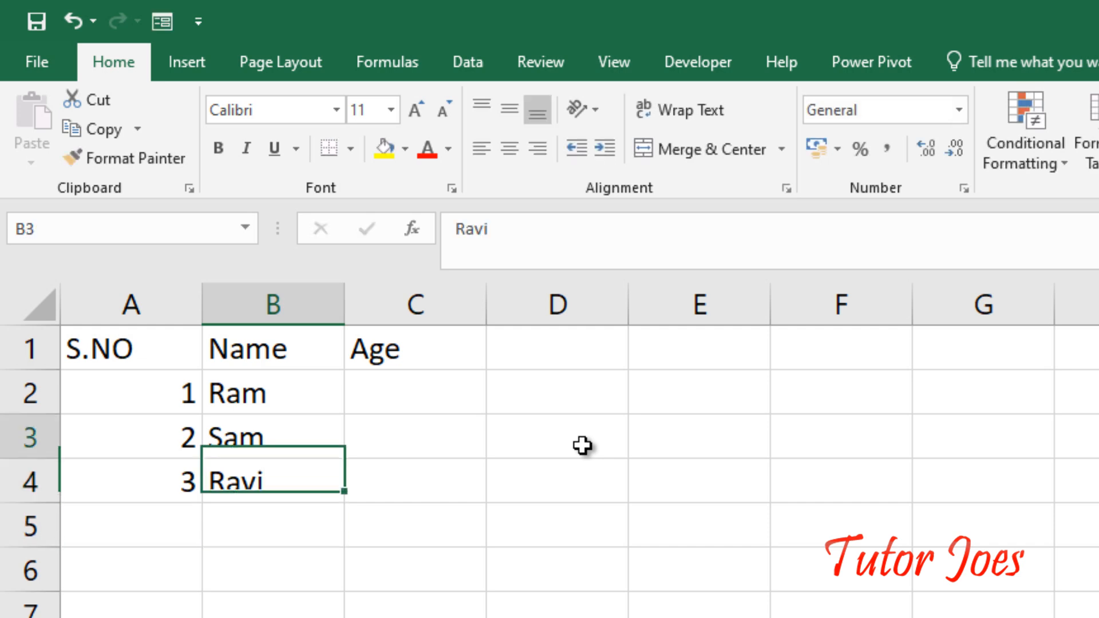
Step: Enter the ages 12, 15 and 18 in cells C2 to C4
key(Right)
key(Up)
text(12)
key(Return)
text(15)
key(Return)
text(18)
key(Return)
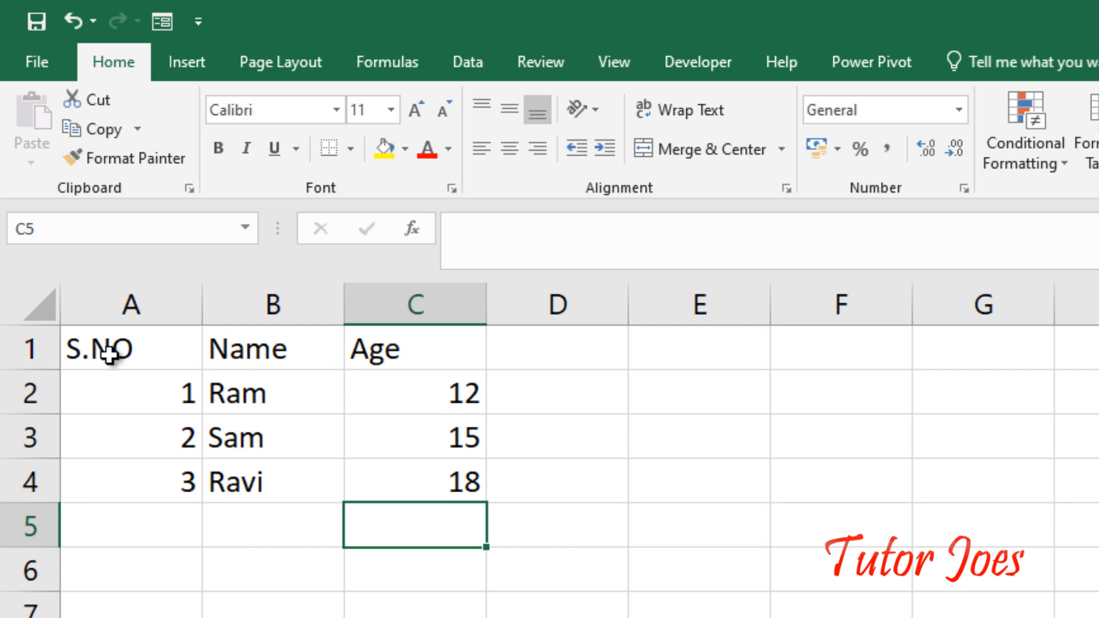
Step: Left-align the table in A1:C4 and make its header row A1:C1 bold
drag(86, 351, 452, 475)
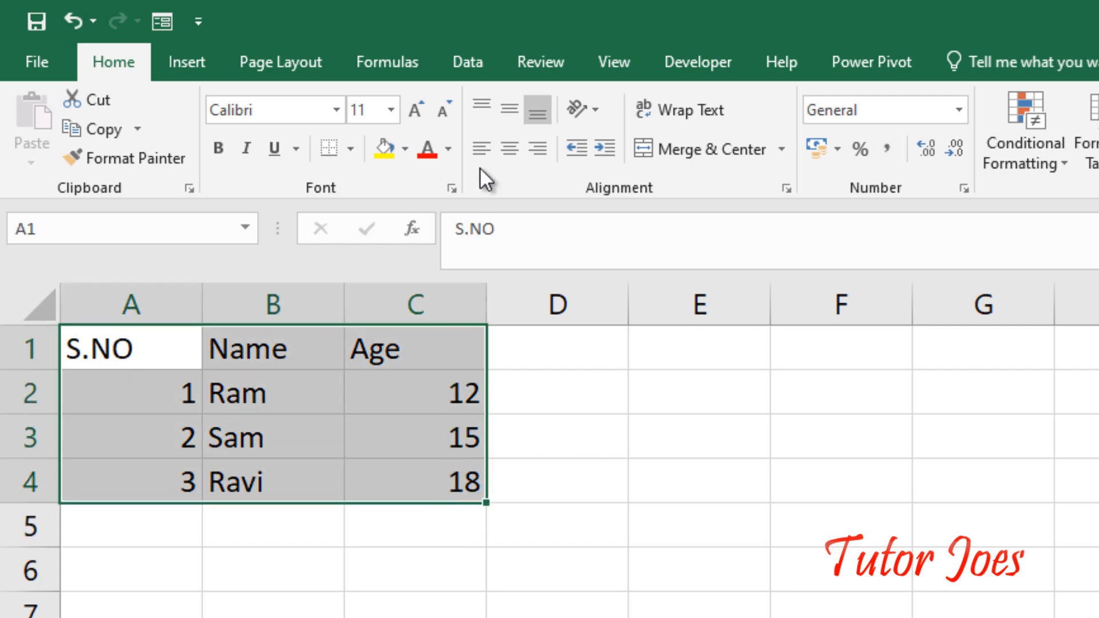
click(480, 146)
click(155, 356)
drag(154, 356, 409, 345)
key(ctrl+b)
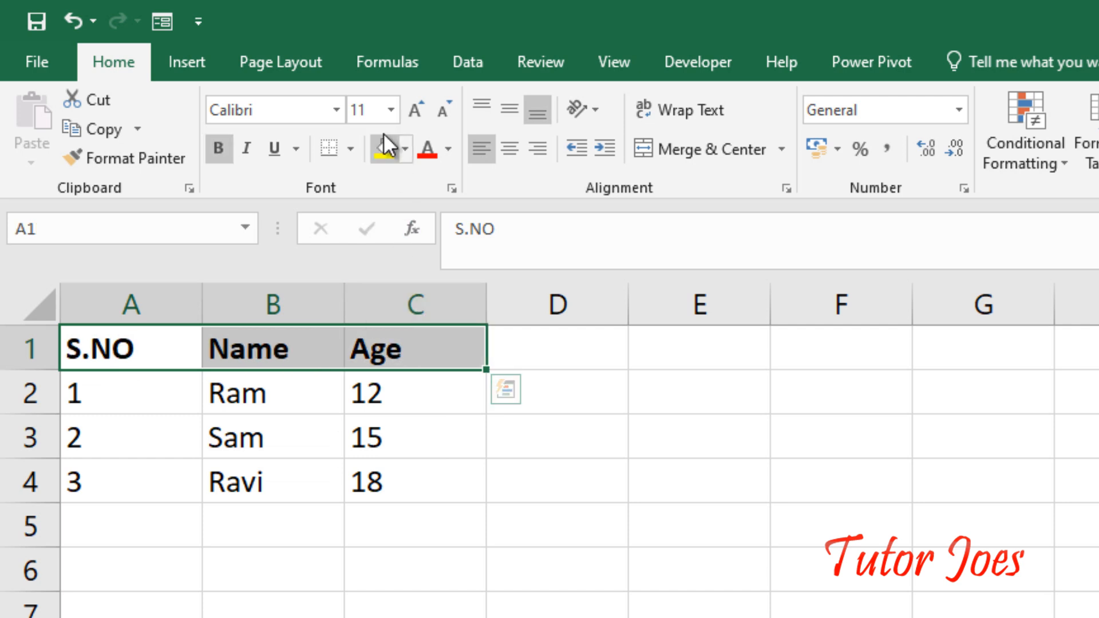
Step: Copy the range A1:C4 and paste it into the Word document in place of the text "footer"
drag(183, 351, 395, 494)
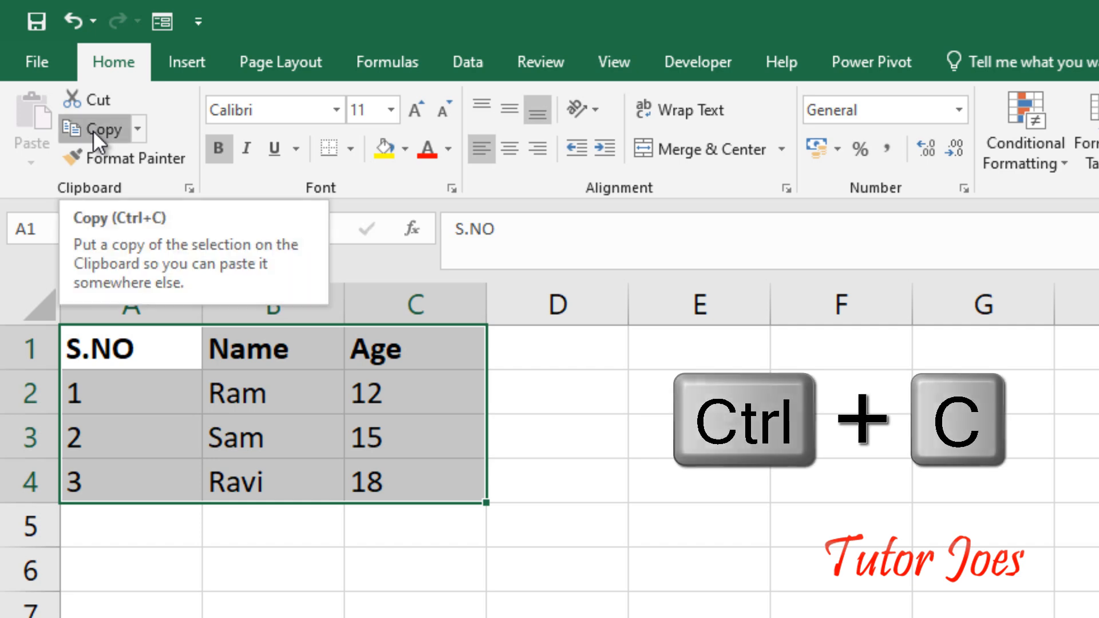
click(115, 132)
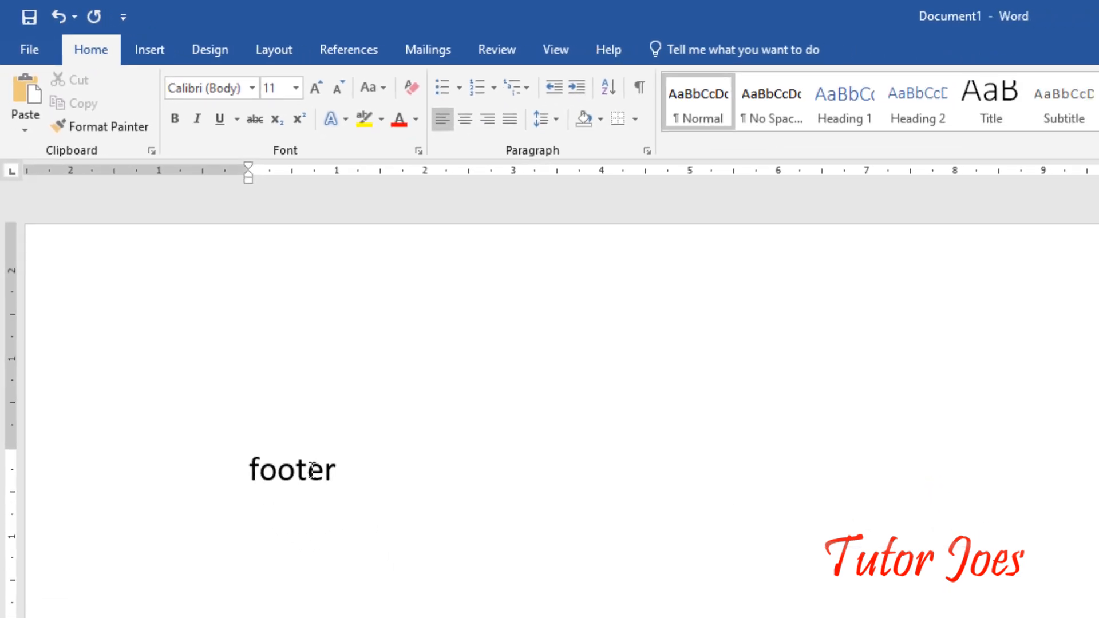
double_click(228, 345)
key(Delete)
key(ctrl+v)
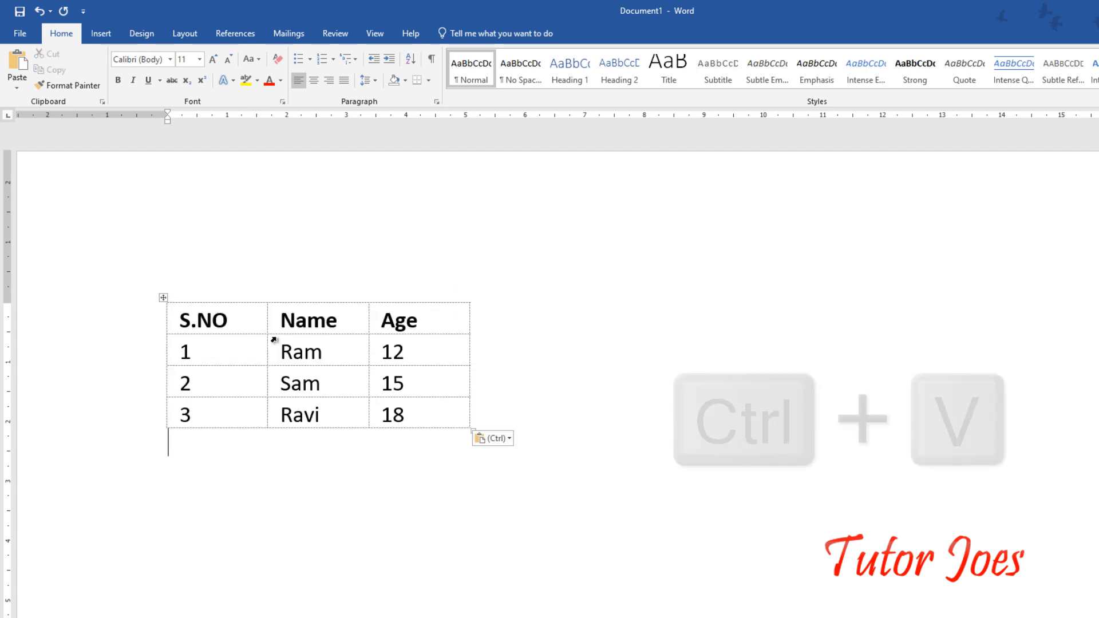
click(163, 297)
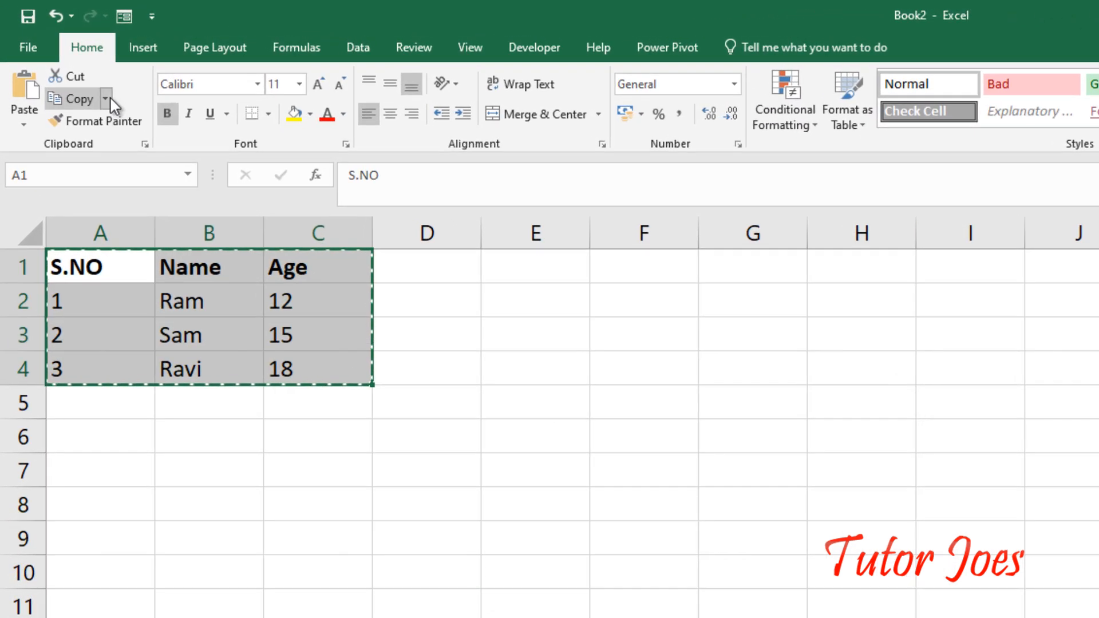
Step: Back in Excel, copy the range A1:C4 as a picture, as shown on screen, in Picture format
click(110, 98)
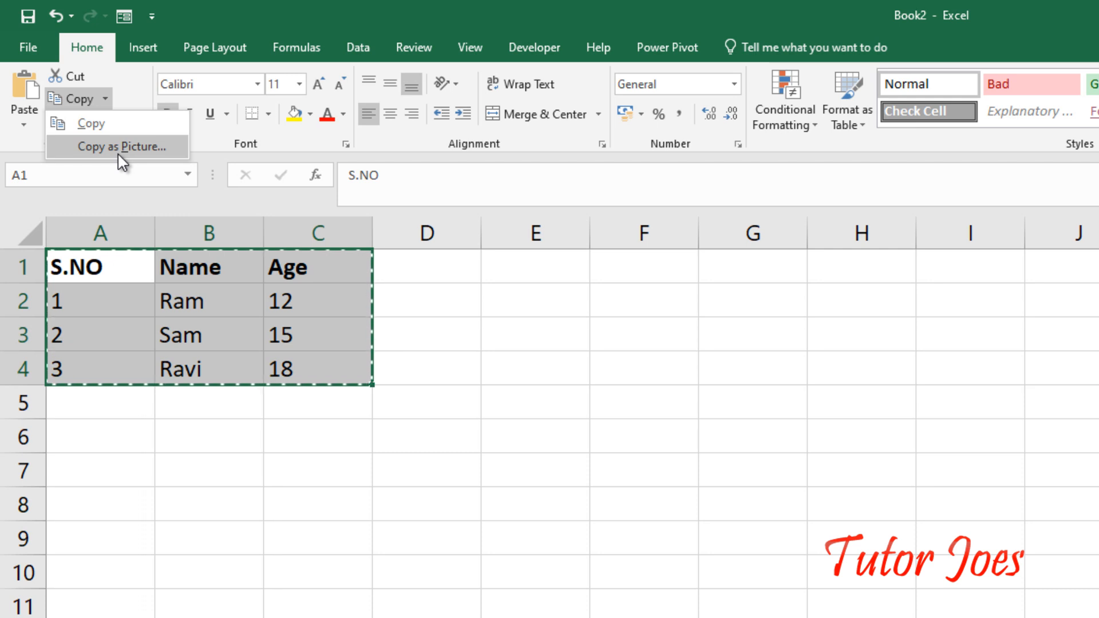
click(117, 150)
drag(858, 243, 385, 260)
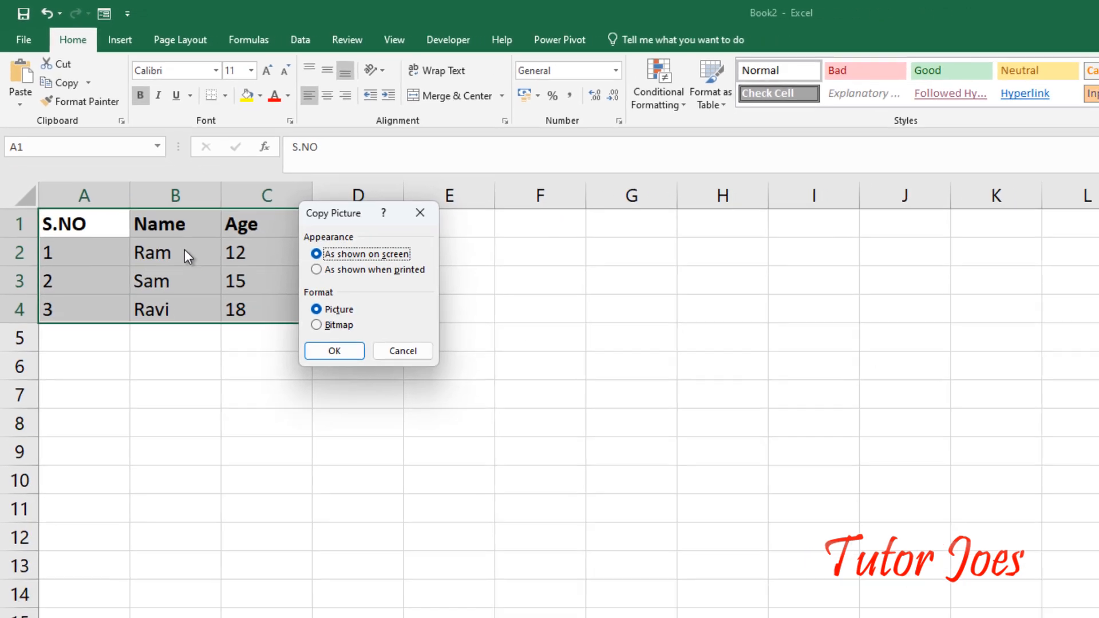
click(335, 351)
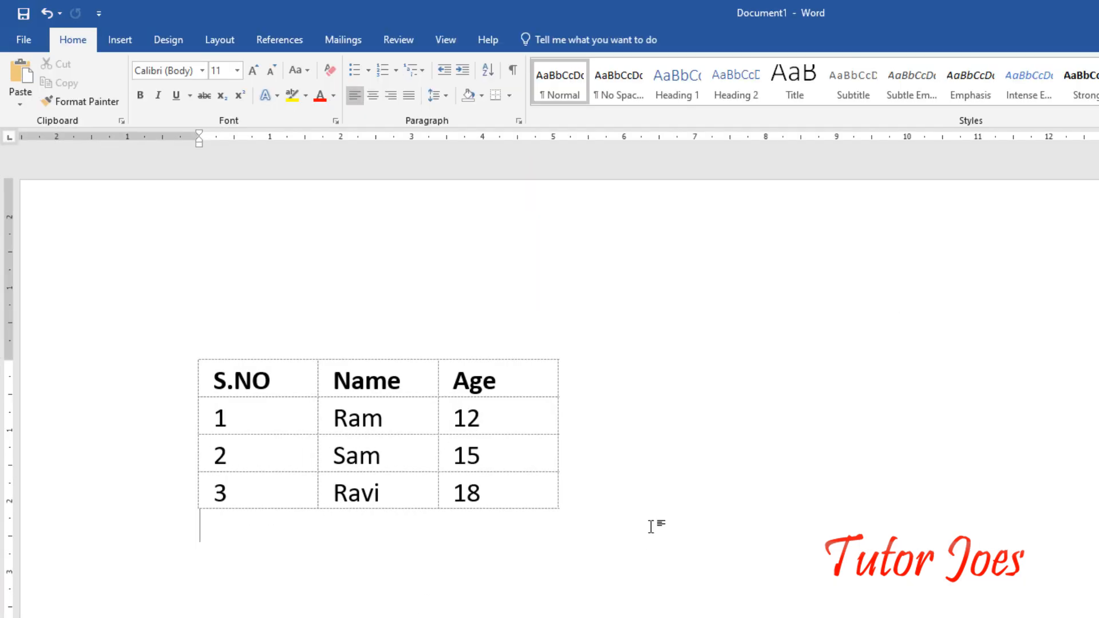
Step: Paste the picture below the table in the Word document and add an empty row at the table's end
key(ctrl+v)
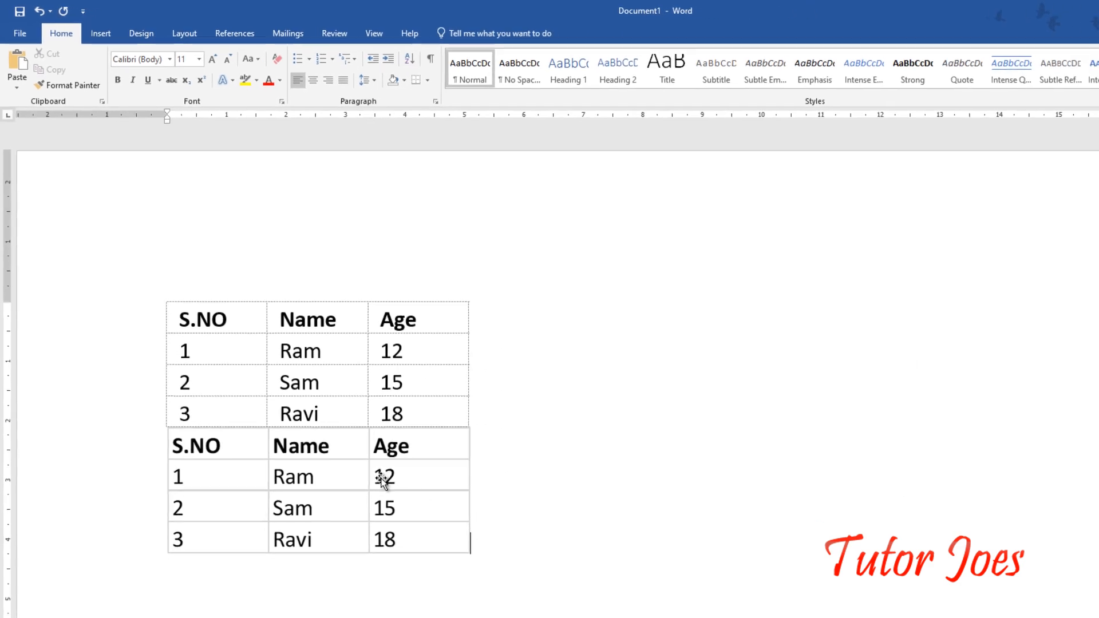
click(485, 409)
key(Return)
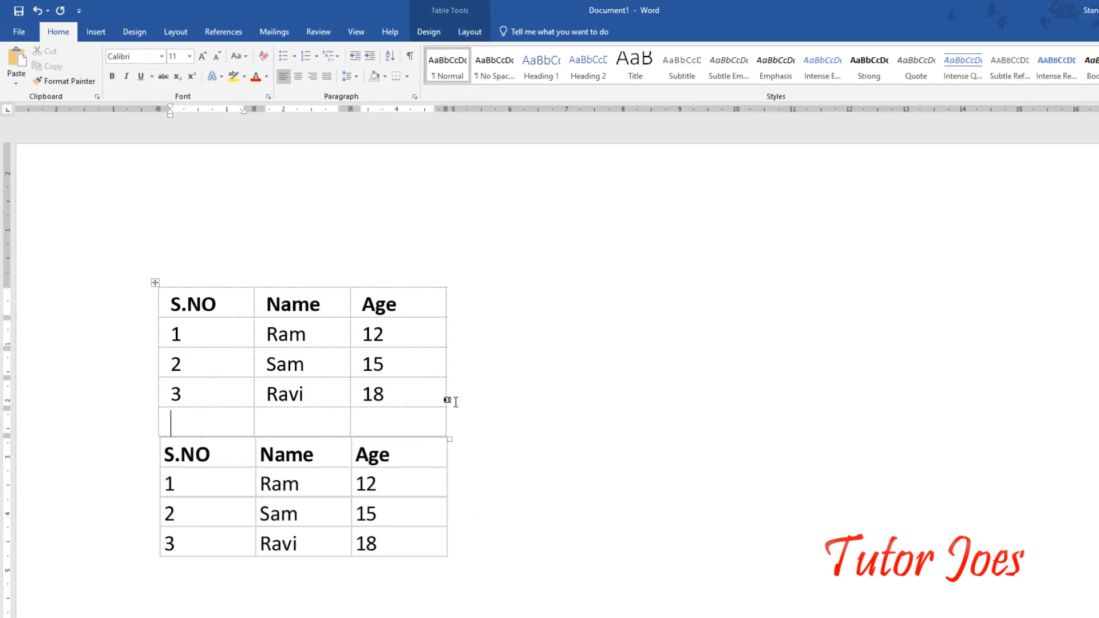
Step: Select the pasted table picture in Word and set its position to In Line with Text
click(323, 523)
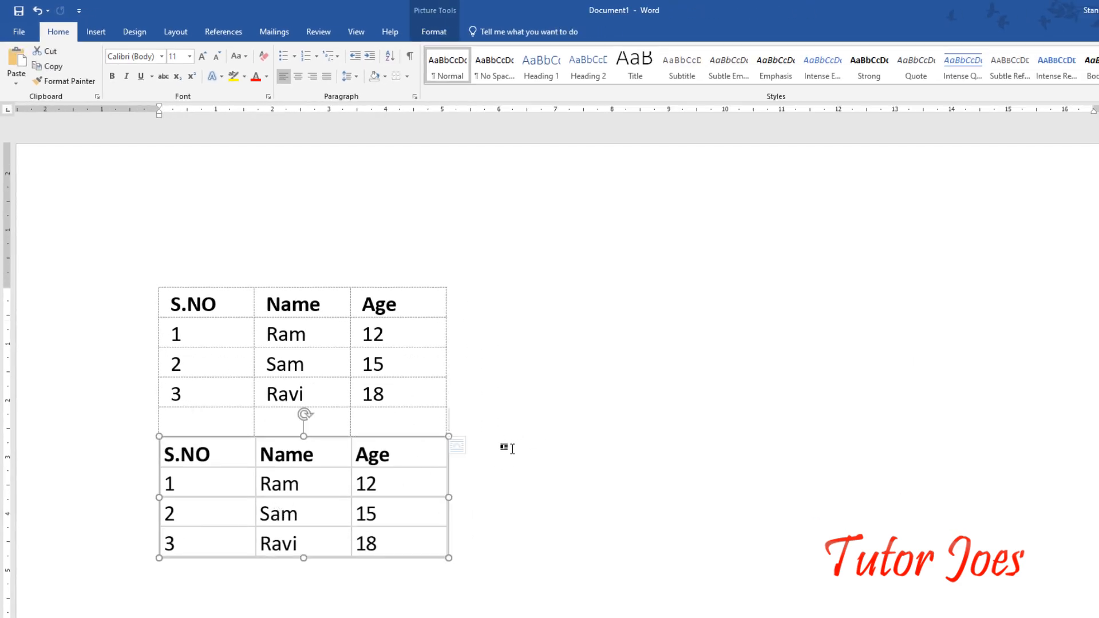
click(433, 34)
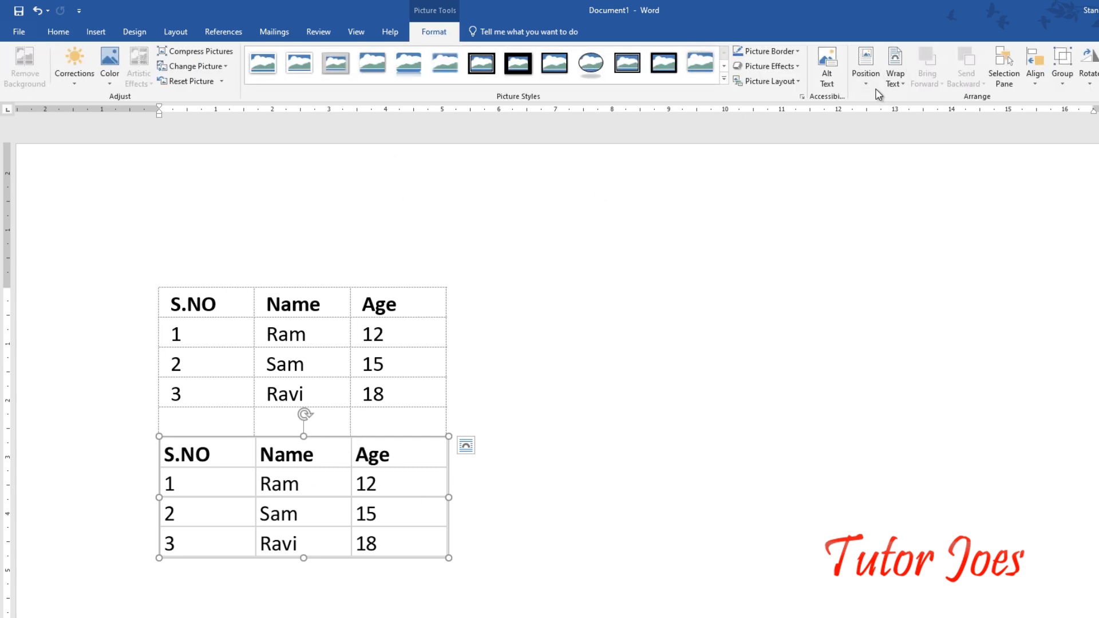
click(865, 75)
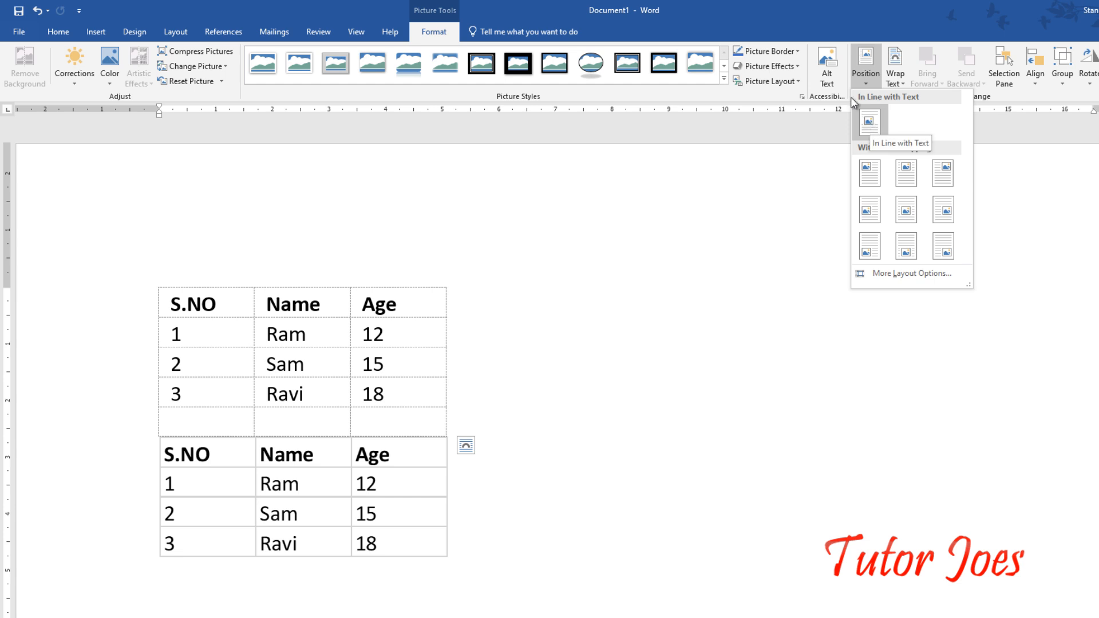
click(870, 122)
mouse_move(333, 499)
mouse_down()
mouse_move(488, 491)
mouse_move(348, 500)
mouse_move(744, 515)
mouse_move(332, 510)
mouse_move(337, 493)
mouse_up()
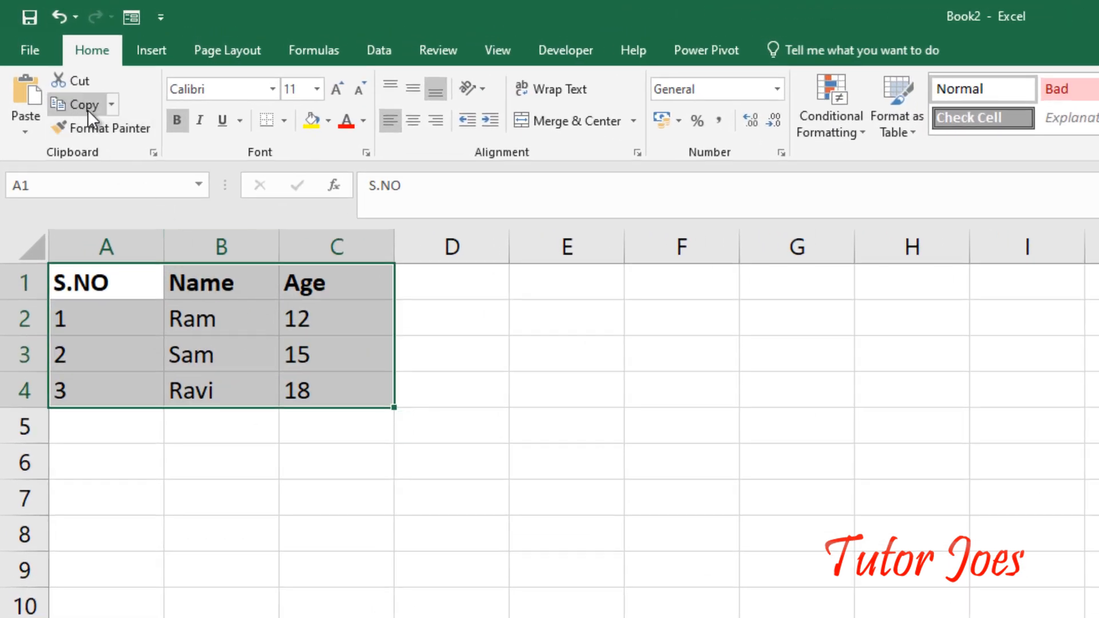
Step: Switch to Excel and copy the range A1:C4 as a picture with the appearance As shown when printed
click(112, 106)
click(125, 150)
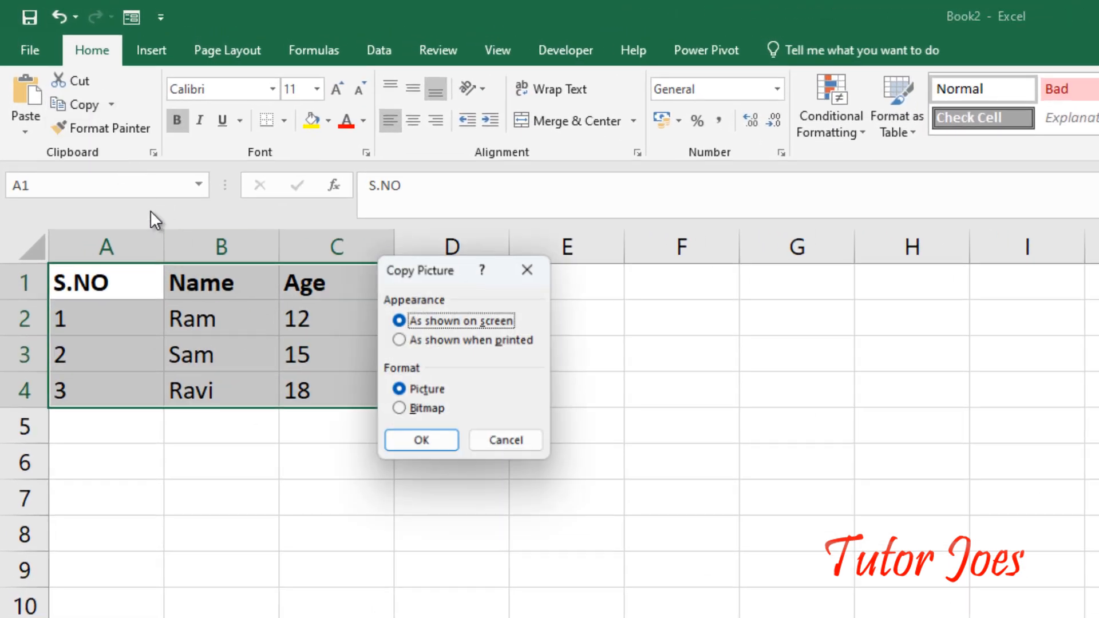
click(443, 341)
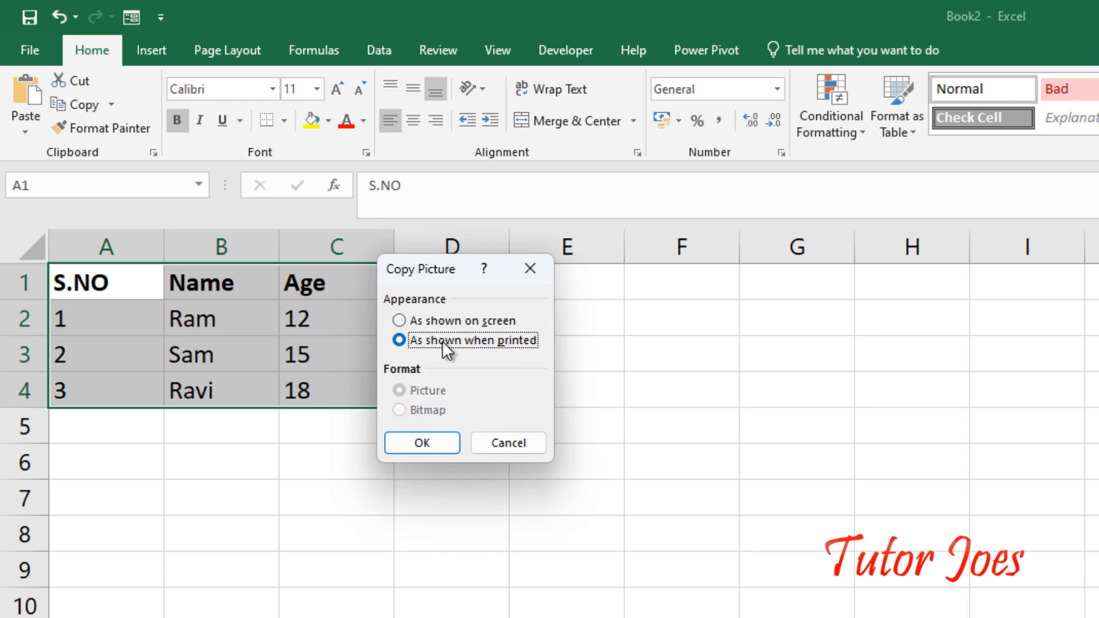
click(436, 439)
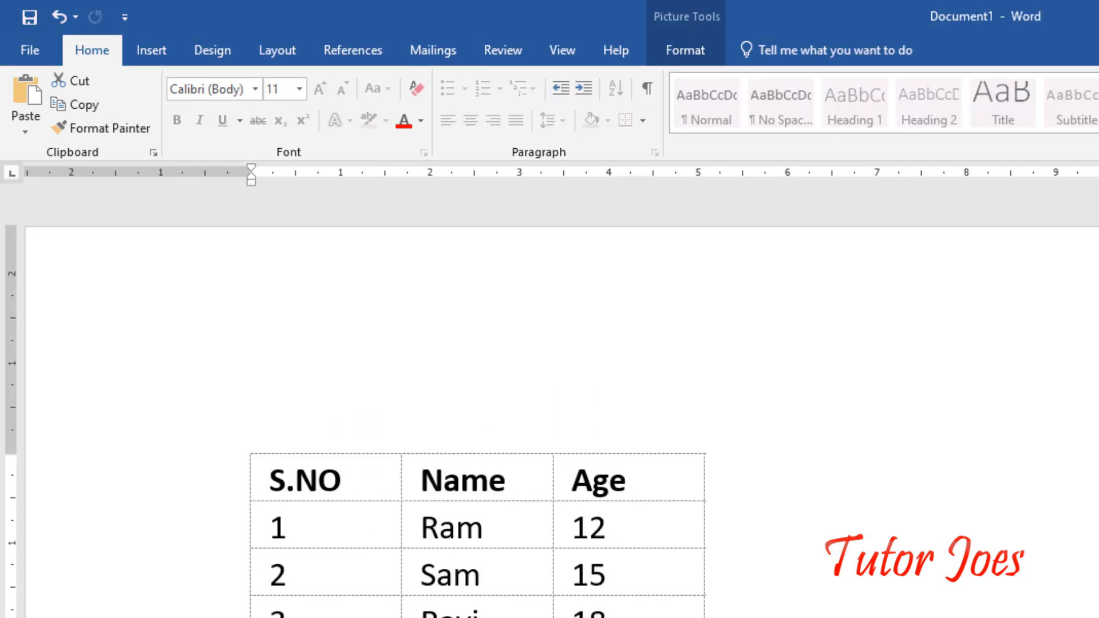
Step: In the Word document, add empty lines between the table and the existing picture and paste the as-printed picture there
key(ctrl+v)
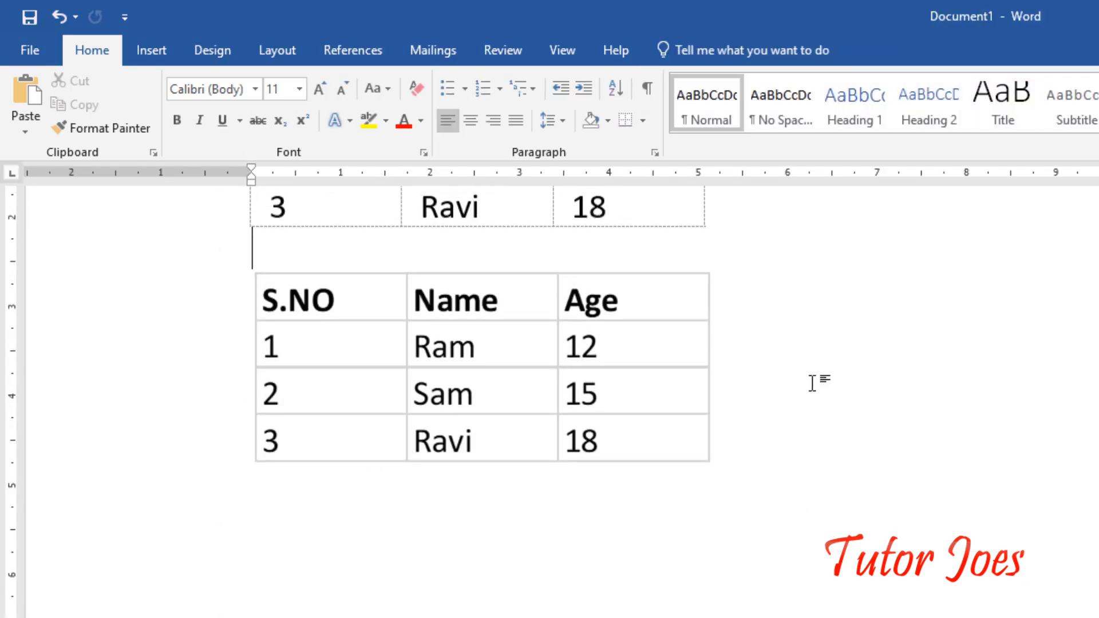
key(Return)
key(Up)
key(Return)
key(ctrl+v)
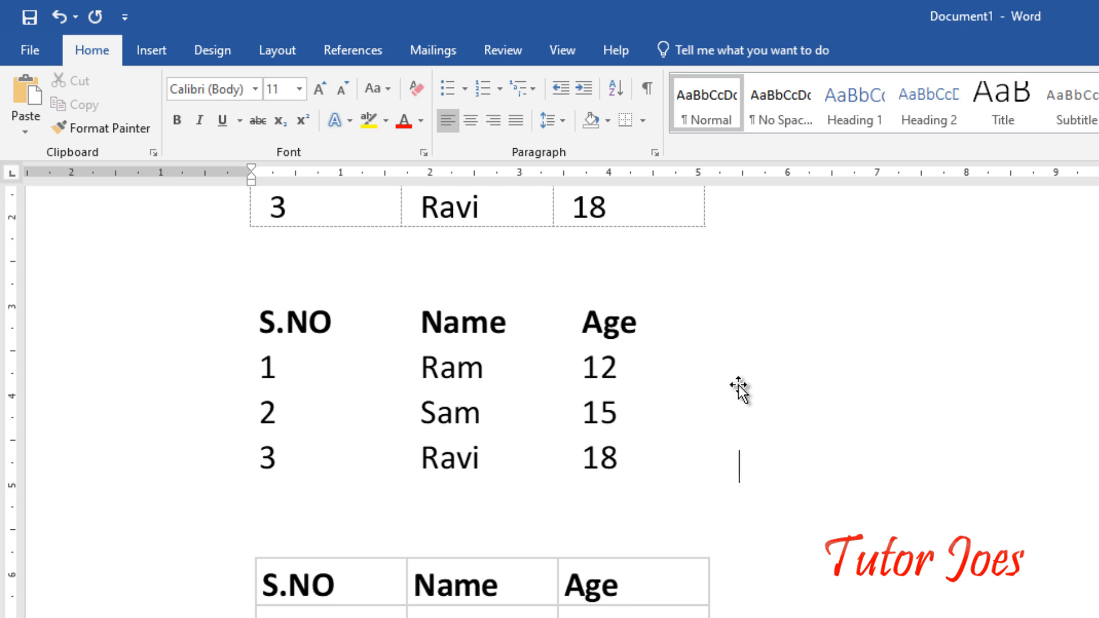
Step: Select the two pasted table pictures in turn to compare the as-printed appearance with the on-screen appearance
click(658, 458)
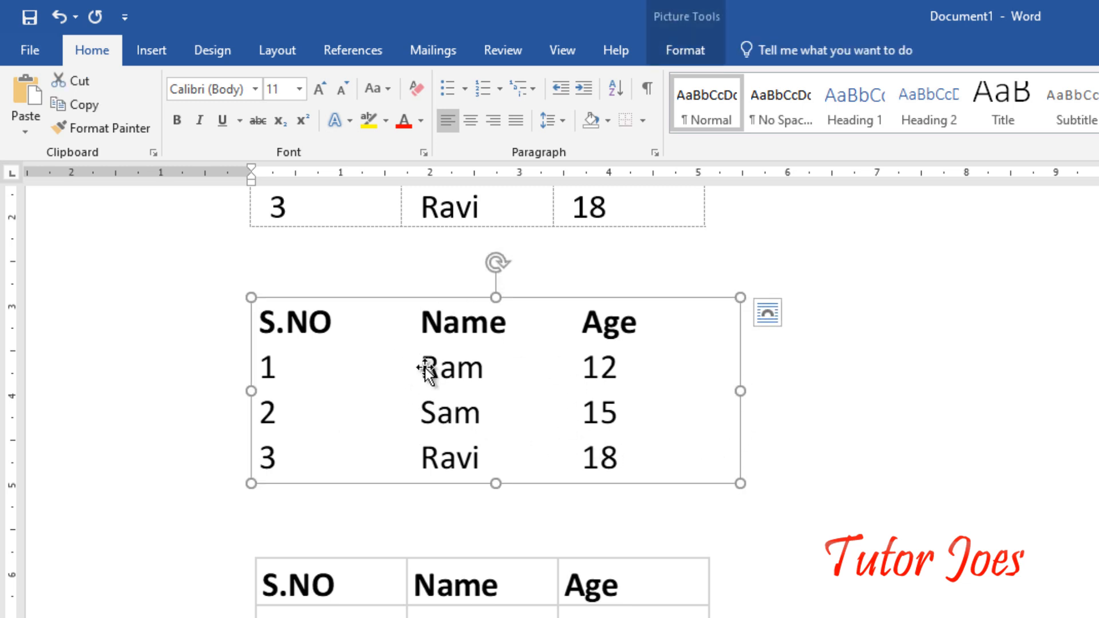
click(320, 594)
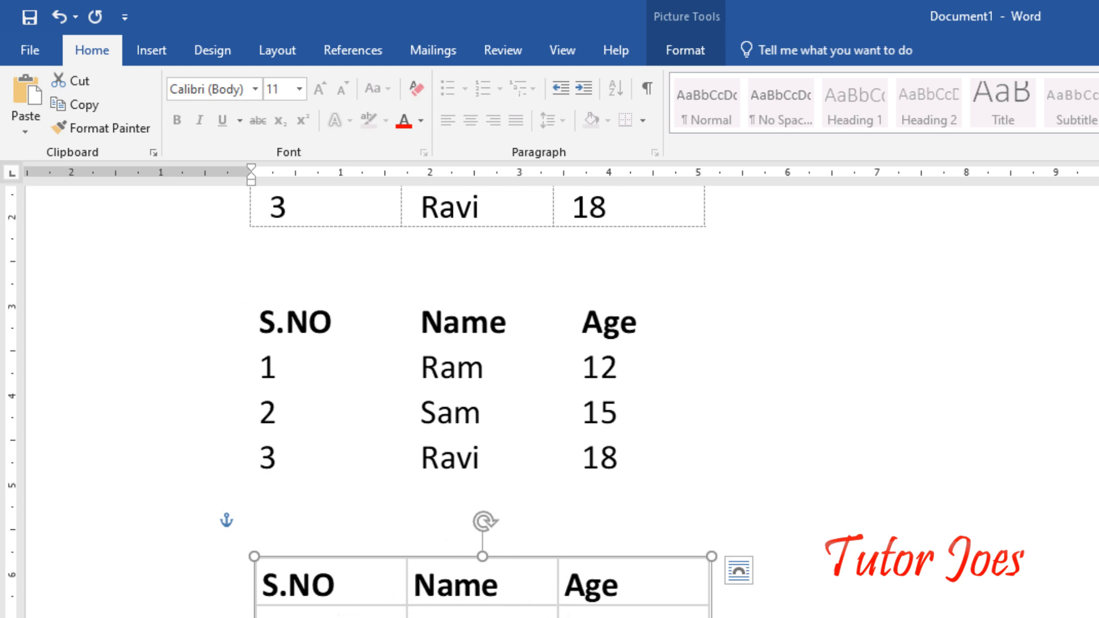
click(458, 345)
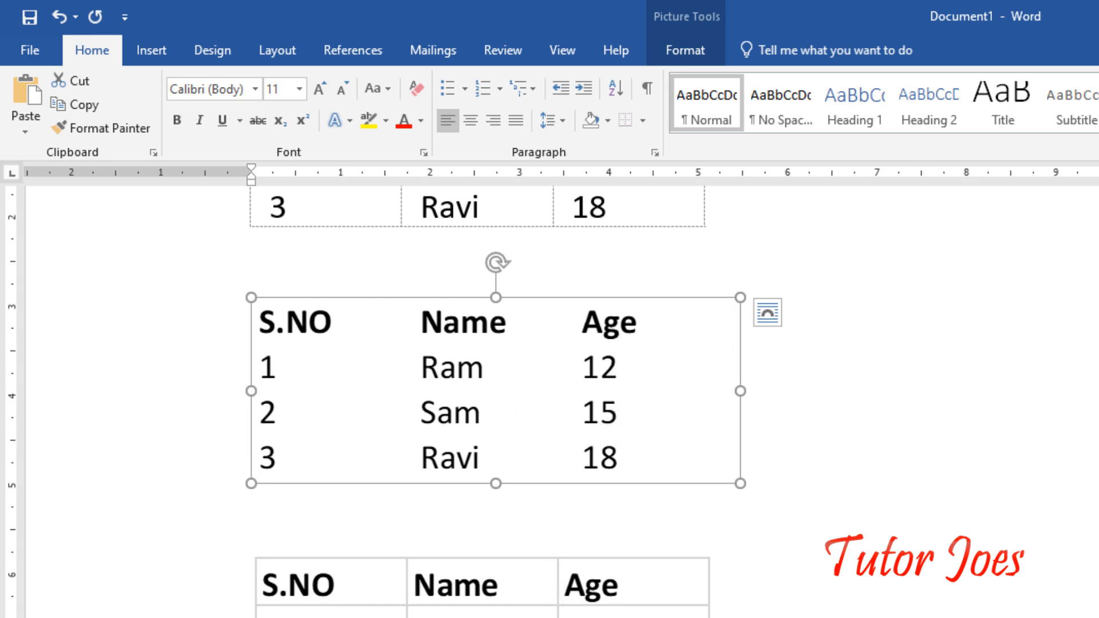
Step: Switch to Excel, cut the range A1:C4 and paste it starting at cell A6
key(alt+Tab)
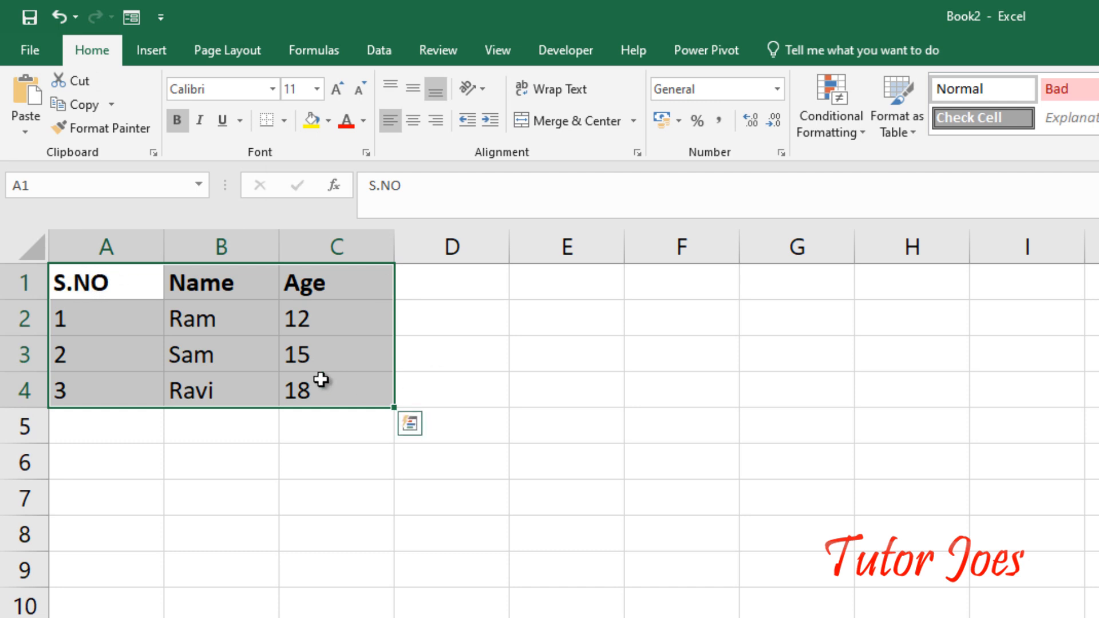
key(ctrl+c)
click(93, 304)
drag(83, 282, 358, 392)
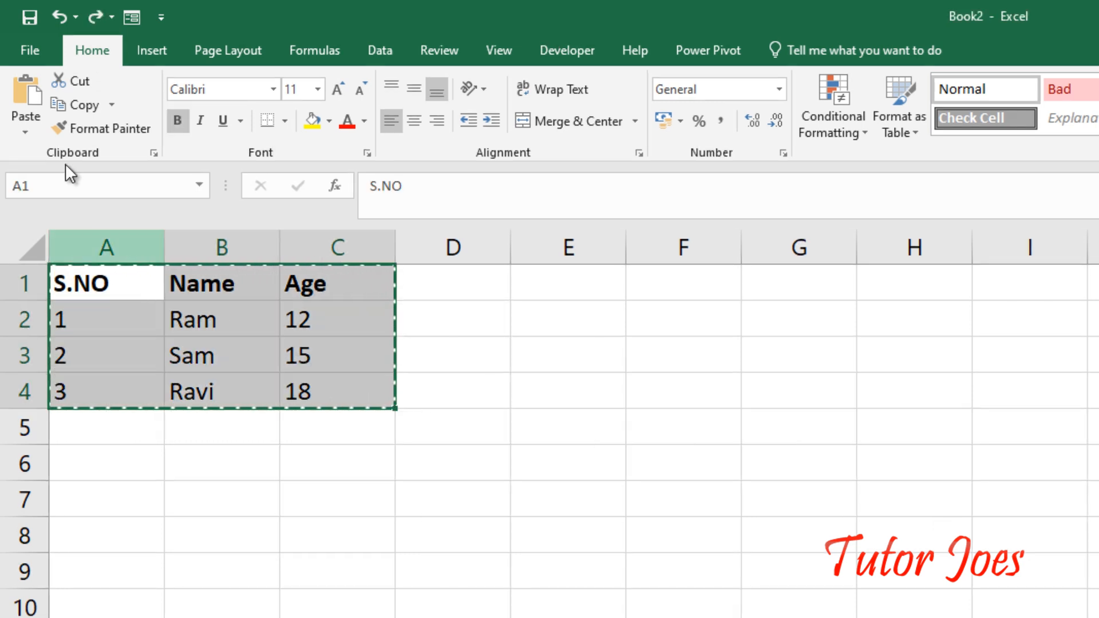
click(83, 78)
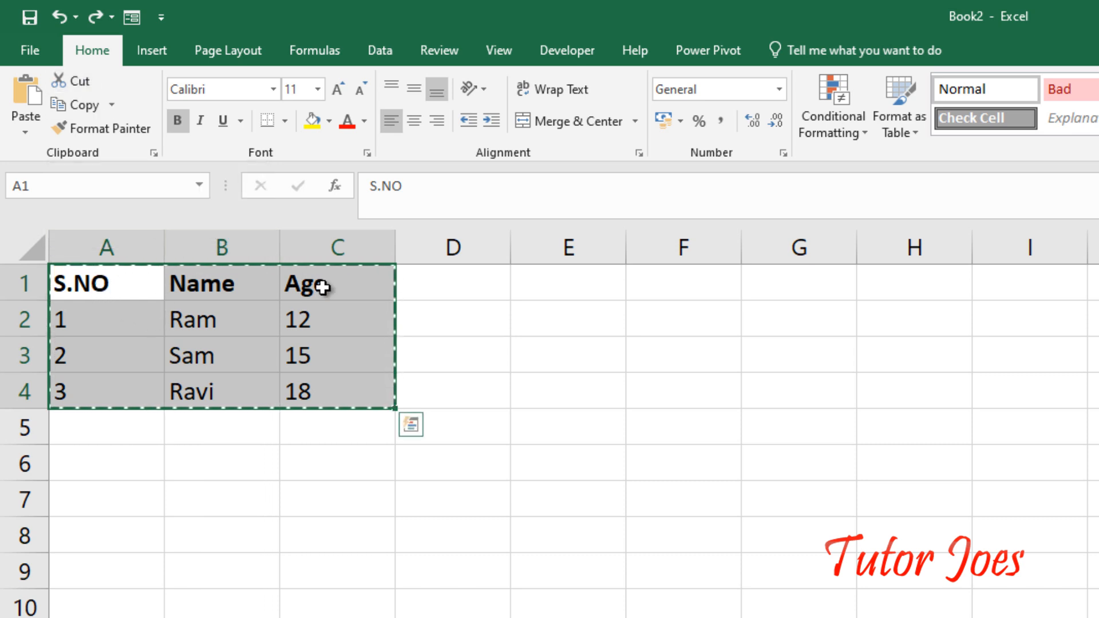
click(100, 479)
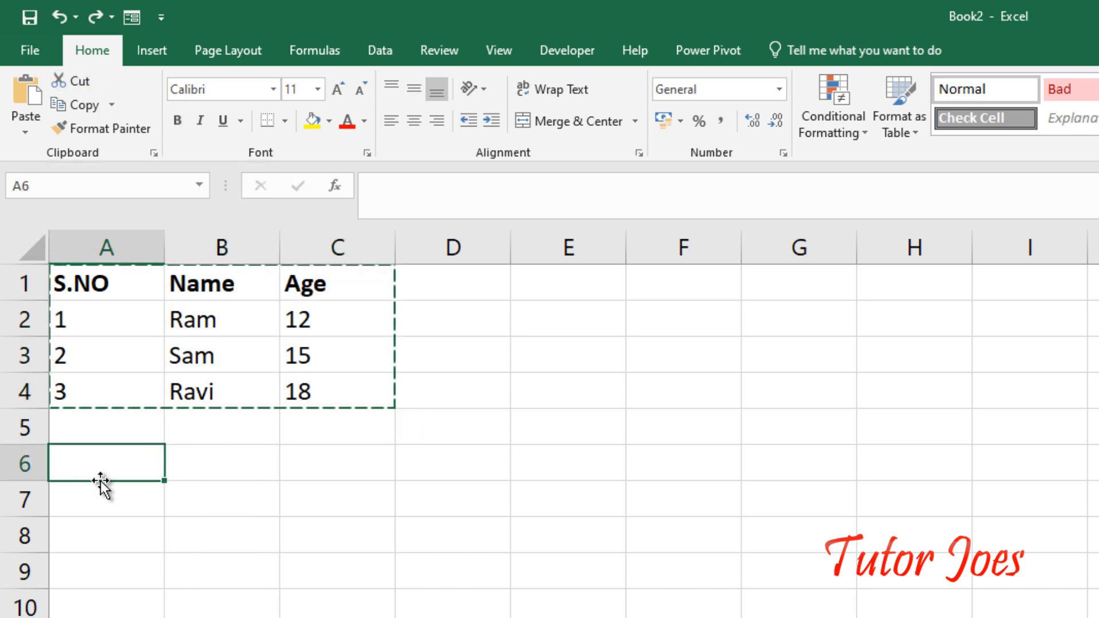
key(ctrl+v)
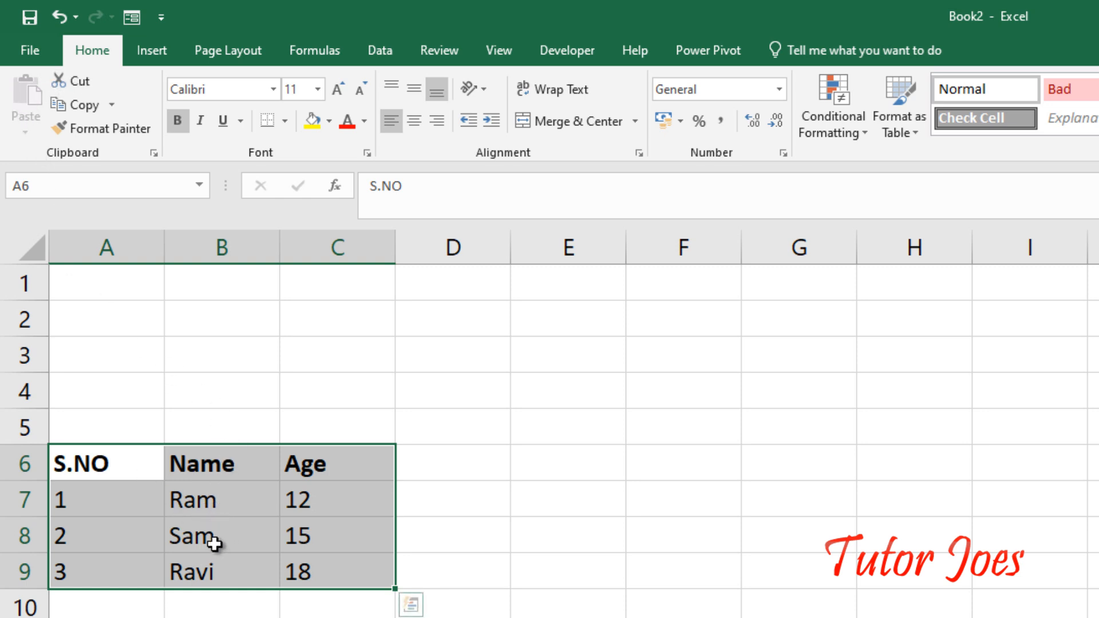
Step: Cut the table in A6:C9 and paste it starting at cell A1
key(ctrl+c)
drag(126, 293, 177, 320)
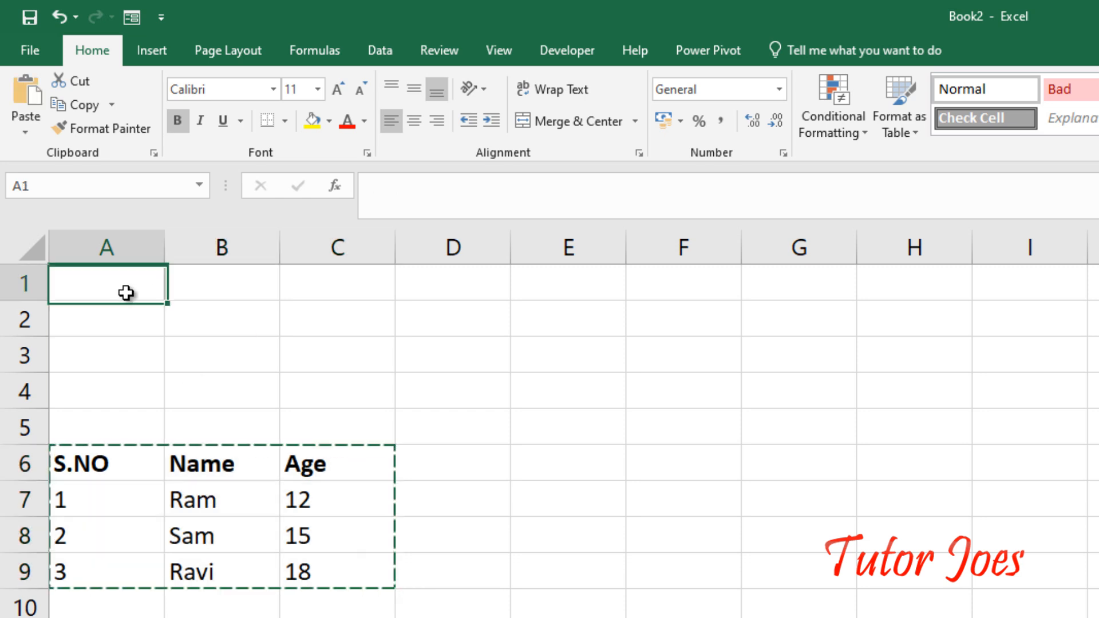
key(ctrl+v)
click(238, 473)
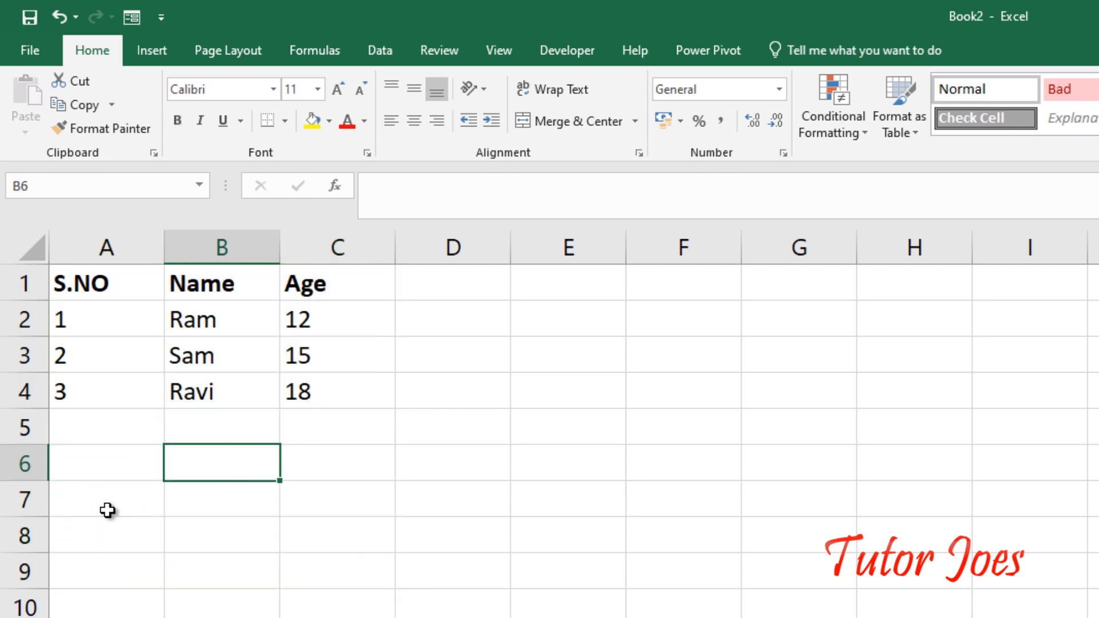